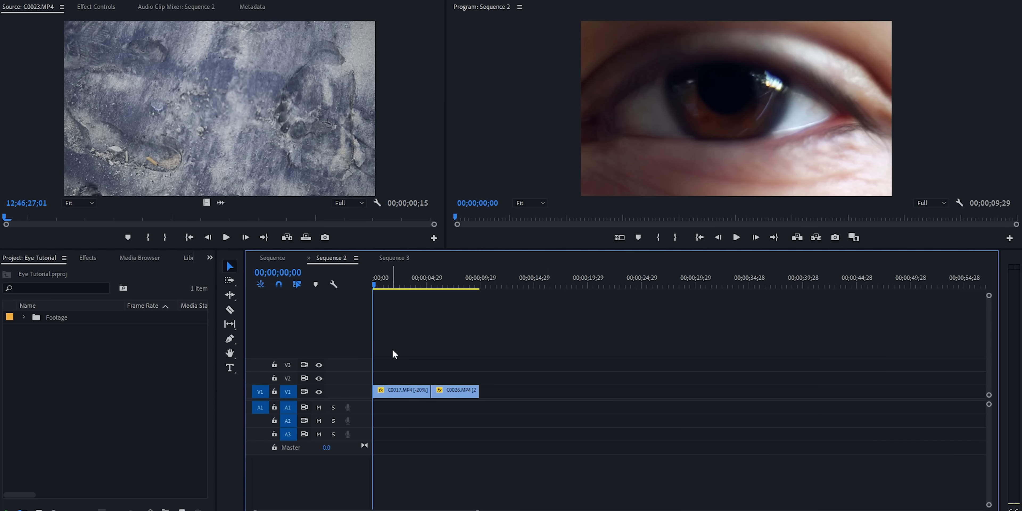
Scrub Sequence 2 to preview the eye footage, then select both V1 clips for their context menu
{"action": "left_click_drag", "start_coordinate": [393, 289], "coordinate": [427, 284]}
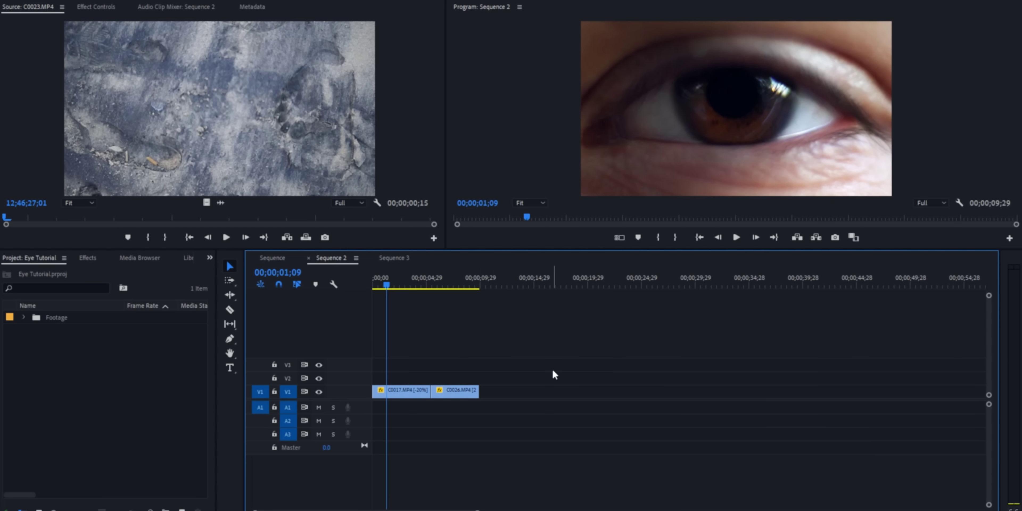
{"action": "left_click_drag", "start_coordinate": [539, 364], "coordinate": [407, 395]}
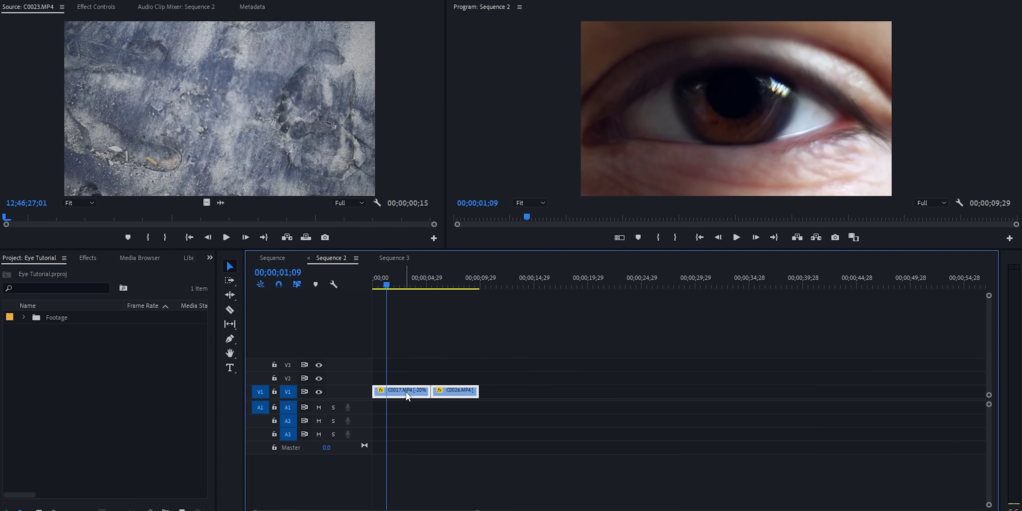
{"action": "right_click", "coordinate": [407, 395]}
Replace the clips with an After Effects composition and rename the eye footage layer 'eye'
{"action": "left_click", "coordinate": [469, 98]}
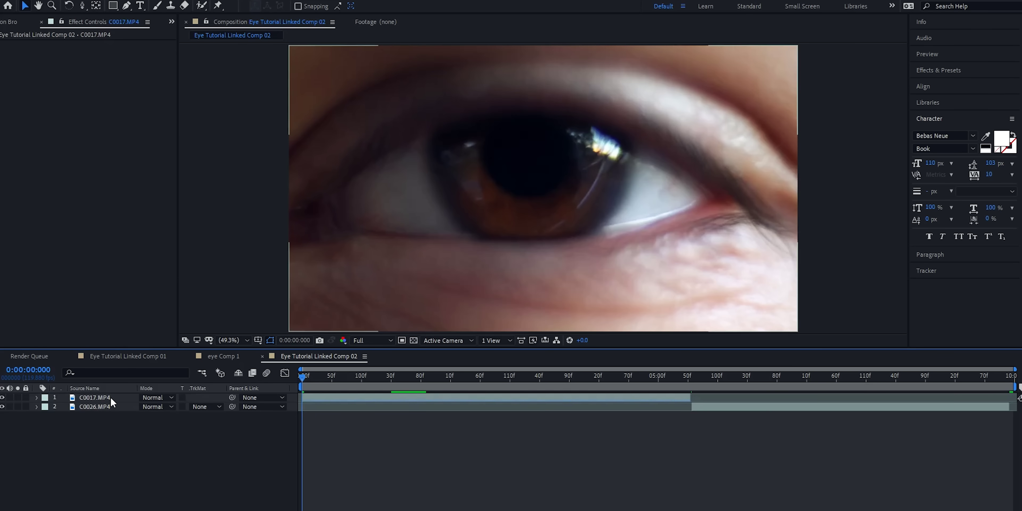
{"action": "left_click", "coordinate": [111, 398]}
{"action": "key", "text": "Return"}
{"action": "type", "text": "eye"}
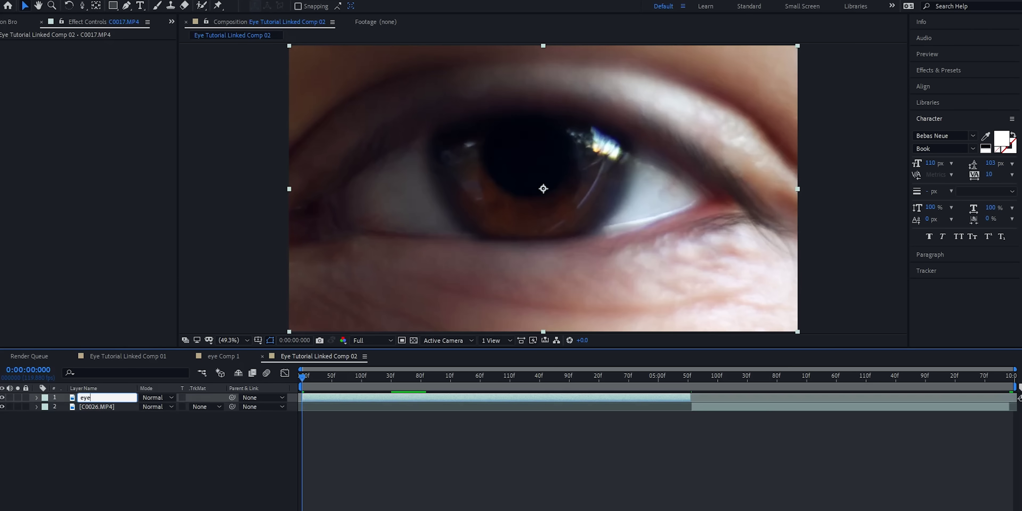
{"action": "left_click", "coordinate": [100, 435]}
Rename the second layer 'water' and move it above the eye layer
{"action": "left_click", "coordinate": [87, 407]}
{"action": "key", "text": "Return"}
{"action": "type", "text": "water"}
{"action": "key", "text": "Return"}
{"action": "left_click", "coordinate": [767, 429]}
{"action": "left_click", "coordinate": [721, 410]}
{"action": "left_click_drag", "start_coordinate": [68, 405], "coordinate": [91, 395]}
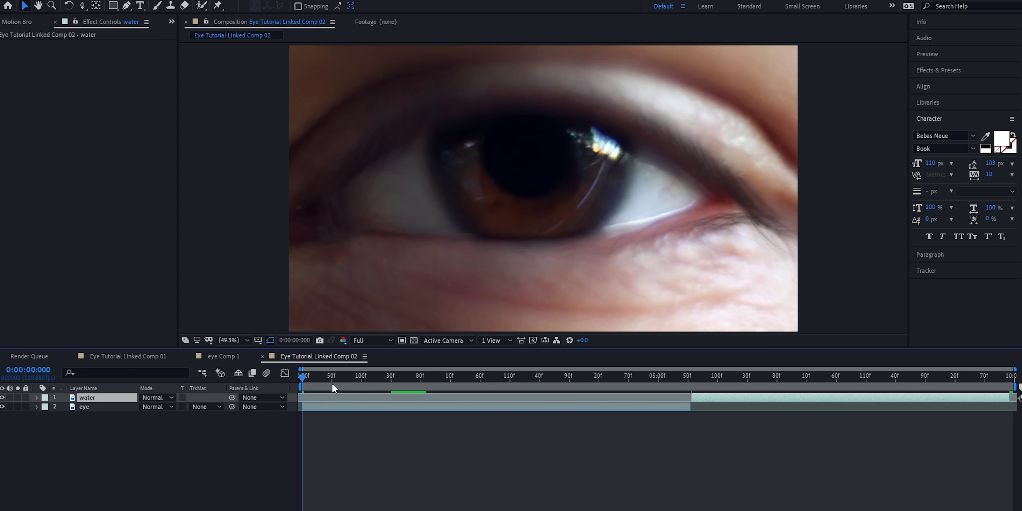
Set preview resolution to Quarter and trim the comp to the shortened work area
{"action": "left_click", "coordinate": [371, 341]}
{"action": "left_click", "coordinate": [374, 401]}
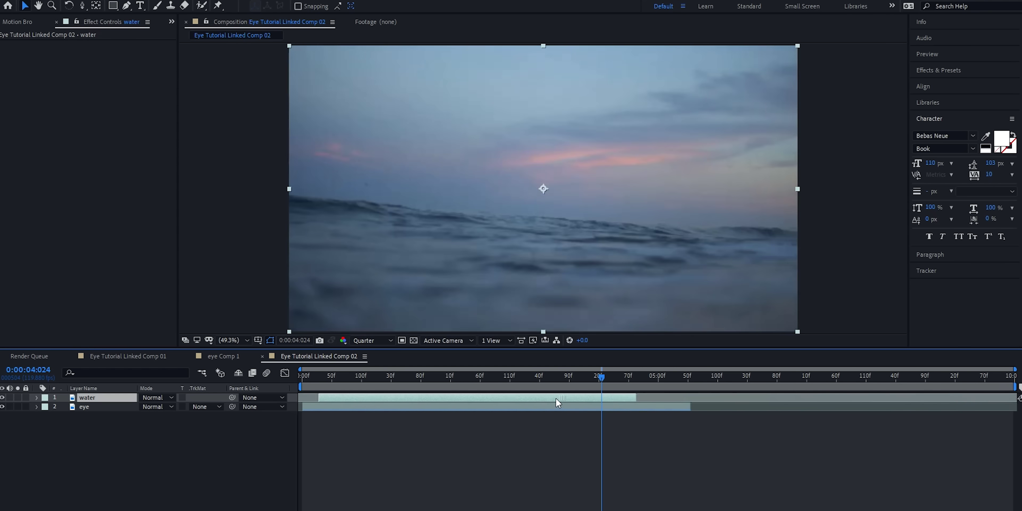
{"action": "left_click_drag", "start_coordinate": [1016, 387], "coordinate": [607, 392]}
{"action": "right_click", "coordinate": [583, 388]}
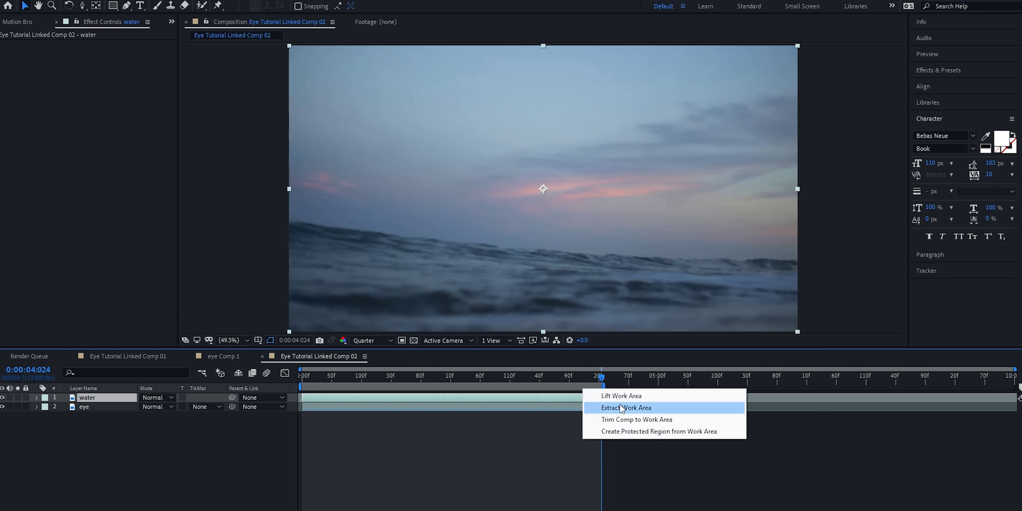
{"action": "left_click", "coordinate": [655, 417]}
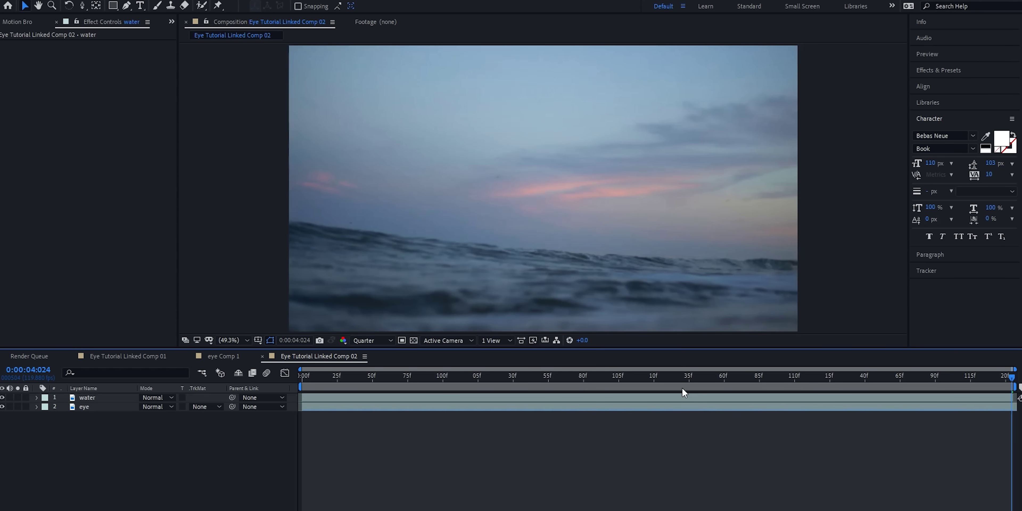
Return to the comp start and hide the water layer
{"action": "key", "text": "Home"}
{"action": "left_click", "coordinate": [55, 407]}
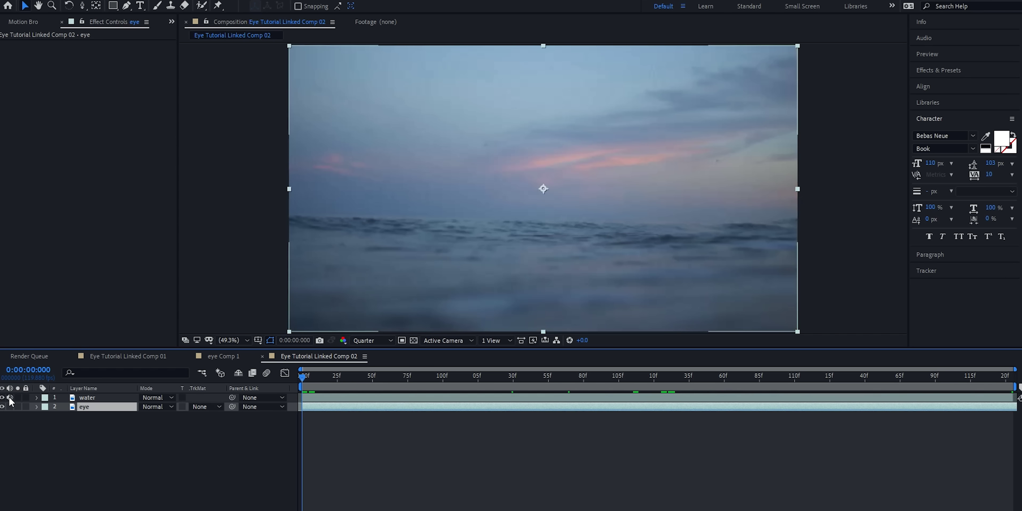
{"action": "left_click", "coordinate": [2, 398]}
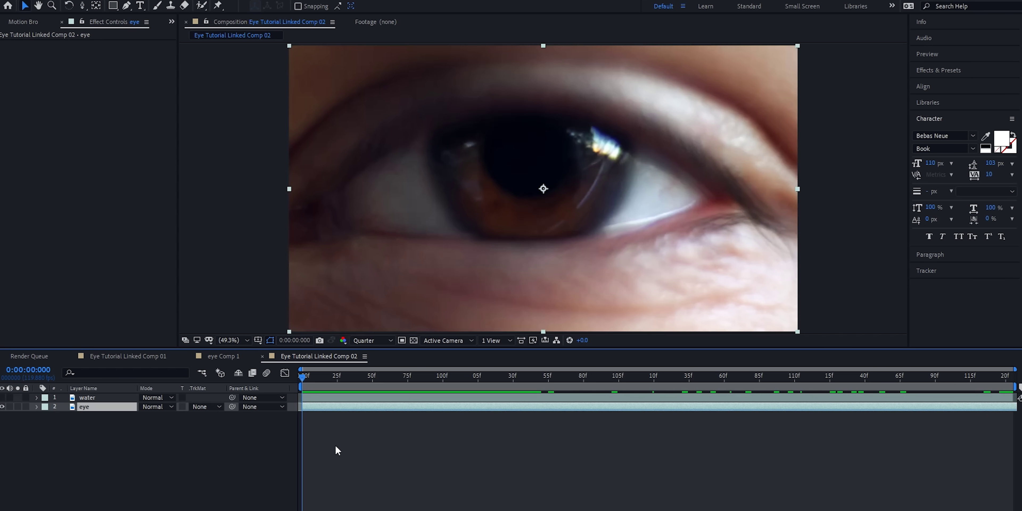
Pre-compose the eye layer into a new precomp, eye Comp 2
{"action": "right_click", "coordinate": [338, 411]}
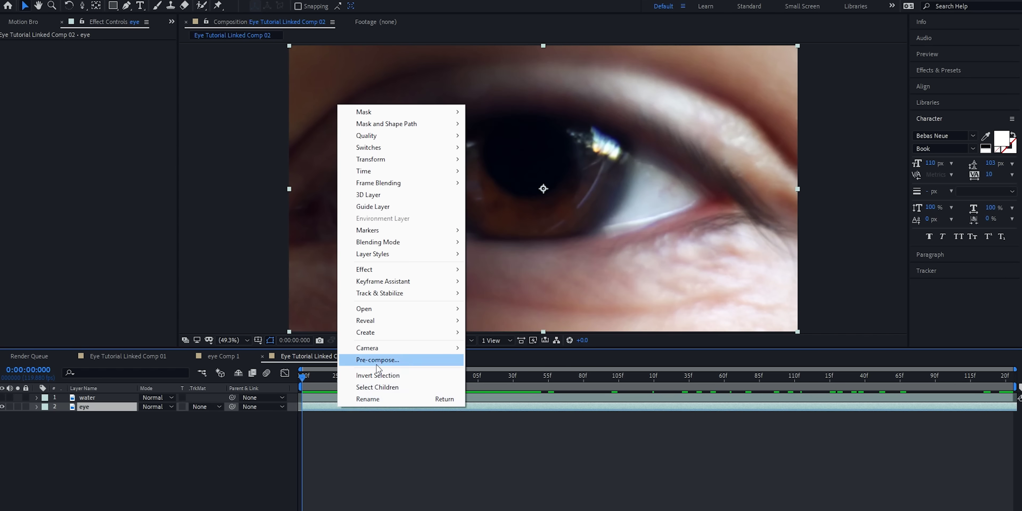
{"action": "left_click", "coordinate": [383, 360]}
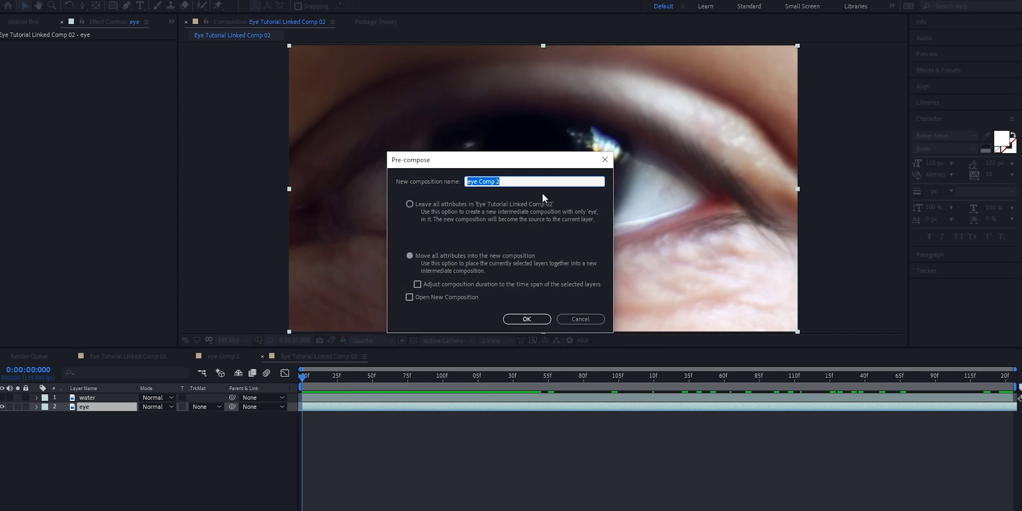
{"action": "left_click", "coordinate": [526, 319]}
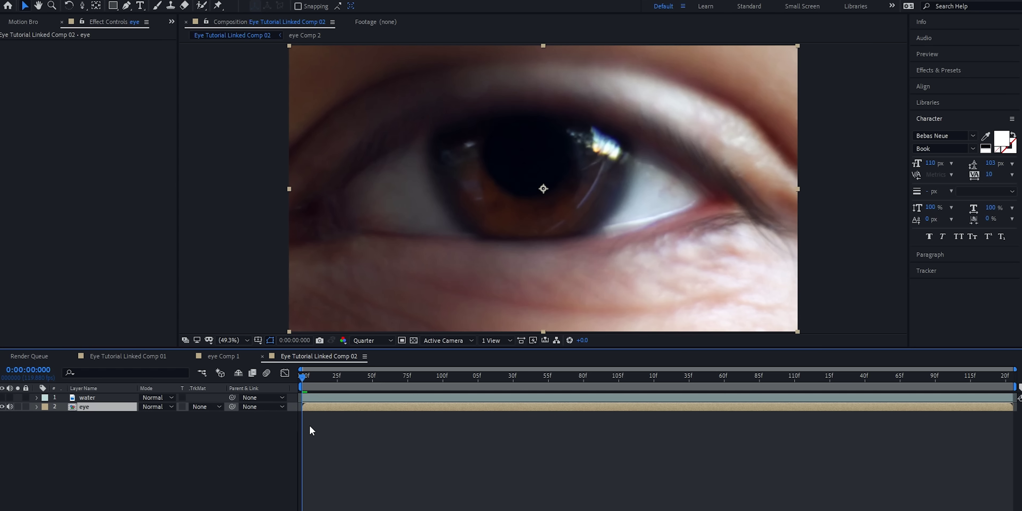
Draw a pen mask around the iris, then undo it
{"action": "right_click", "coordinate": [339, 407]}
{"action": "mouse_move", "coordinate": [397, 289]}
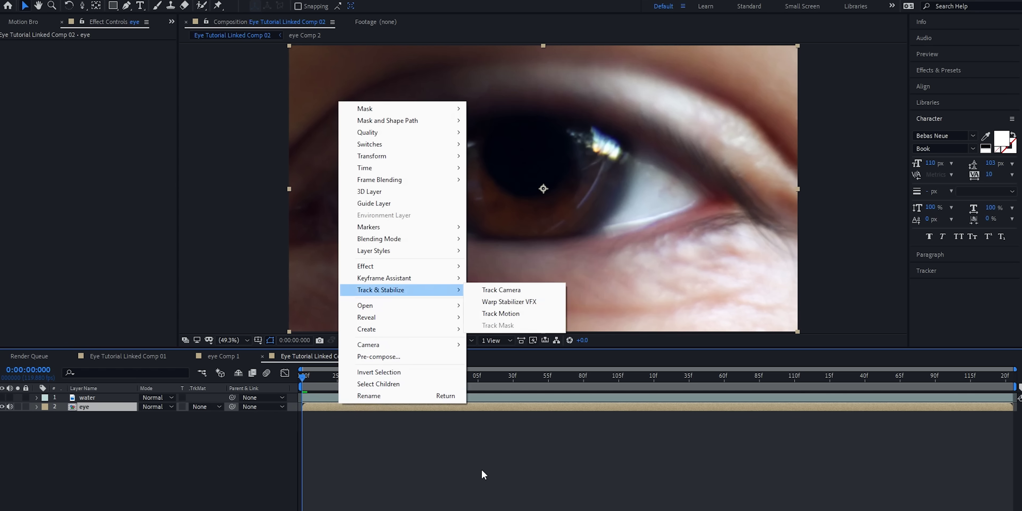
{"action": "key", "text": "g"}
{"action": "left_click", "coordinate": [455, 188]}
{"action": "left_click", "coordinate": [491, 228]}
{"action": "left_click", "coordinate": [554, 229]}
{"action": "left_click", "coordinate": [611, 151]}
{"action": "left_click", "coordinate": [544, 123]}
{"action": "left_click", "coordinate": [450, 151]}
{"action": "left_click", "coordinate": [455, 189]}
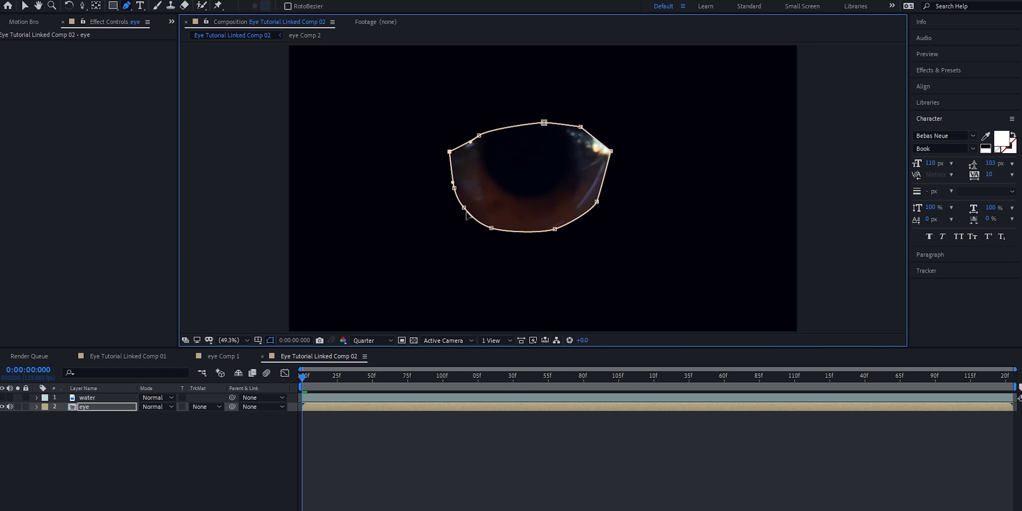
{"action": "key", "text": "ctrl+z"}
{"action": "key", "text": "ctrl+z"}
{"action": "key", "text": "ctrl+z"}
{"action": "key", "text": "ctrl+z"}
{"action": "key", "text": "ctrl+z"}
{"action": "key", "text": "ctrl+z"}
{"action": "key", "text": "ctrl+z"}
{"action": "key", "text": "ctrl+z"}
{"action": "key", "text": "ctrl+z"}
{"action": "key", "text": "ctrl+z"}
{"action": "key", "text": "ctrl+z"}
Search for 'mocha pro' in the effect search, apply Mocha Pro to the eye layer, and launch it
{"action": "key", "text": "ctrl+space"}
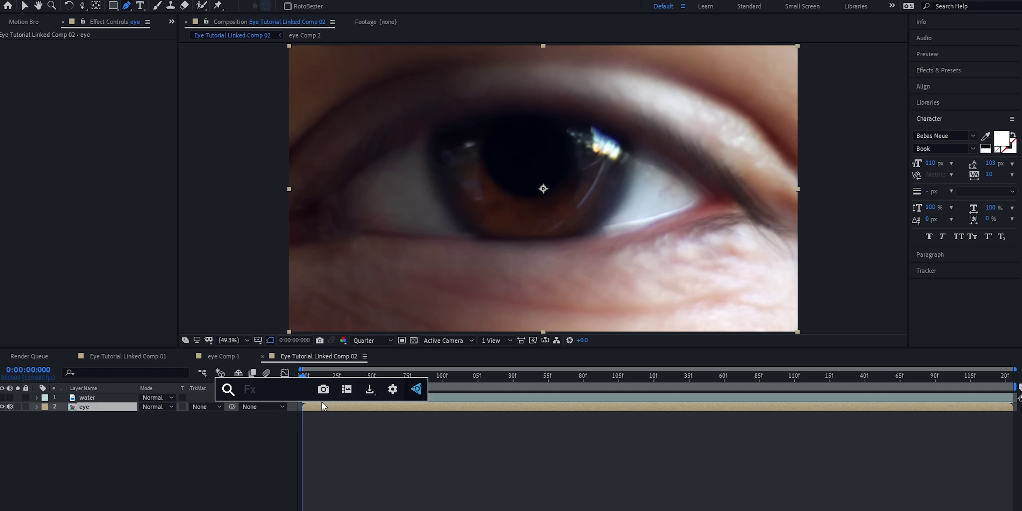
{"action": "type", "text": "mocha ae"}
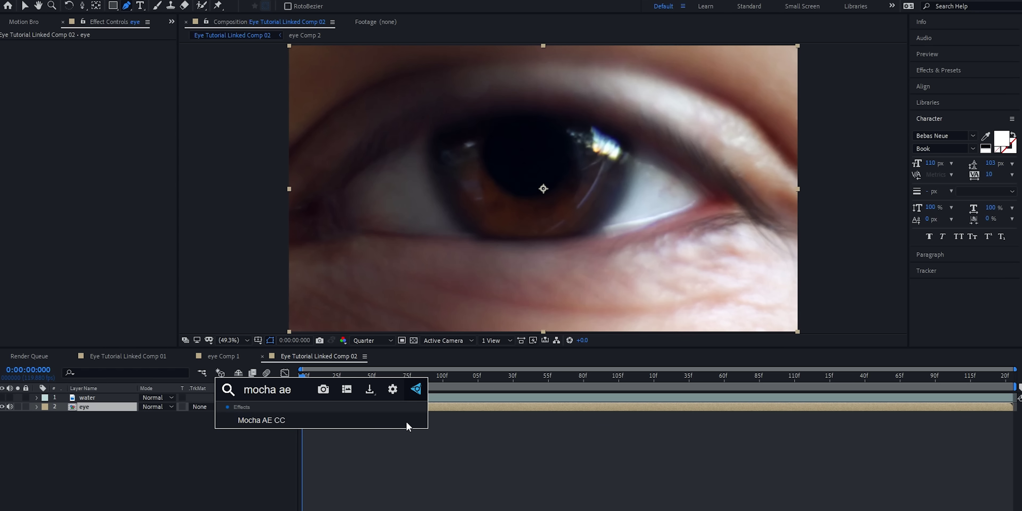
{"action": "key", "text": "BackSpace"}
{"action": "key", "text": "BackSpace"}
{"action": "key", "text": "BackSpace"}
{"action": "type", "text": "pro"}
{"action": "key", "text": "Return"}
{"action": "left_click", "coordinate": [48, 73]}
Confirm proxy tracking and outline the iris with a closed X-spline shape in Mocha
{"action": "key", "text": "Return"}
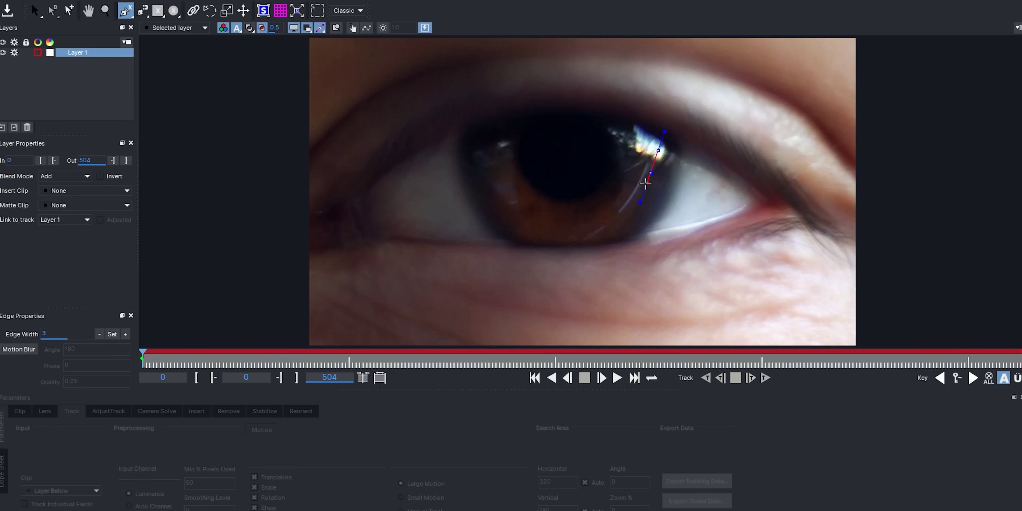
{"action": "left_click", "coordinate": [621, 220]}
{"action": "left_click", "coordinate": [604, 232]}
{"action": "left_click", "coordinate": [582, 237]}
{"action": "left_click", "coordinate": [542, 237]}
{"action": "left_click", "coordinate": [516, 230]}
{"action": "left_click", "coordinate": [503, 218]}
{"action": "left_click", "coordinate": [492, 195]}
{"action": "left_click", "coordinate": [487, 167]}
{"action": "left_click", "coordinate": [485, 149]}
{"action": "left_click", "coordinate": [490, 131]}
{"action": "left_click", "coordinate": [502, 124]}
{"action": "left_click", "coordinate": [540, 122]}
{"action": "left_click", "coordinate": [588, 122]}
{"action": "left_click", "coordinate": [617, 124]}
{"action": "left_click", "coordinate": [629, 125]}
{"action": "right_click", "coordinate": [641, 131]}
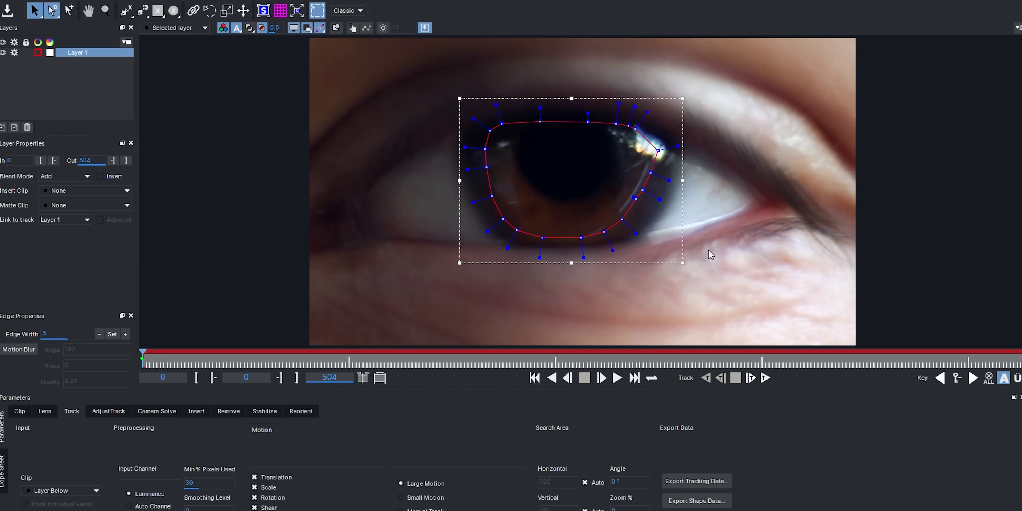
Track the iris shape forward, copy its shape data, and close Mocha saving changes
{"action": "left_click", "coordinate": [766, 378]}
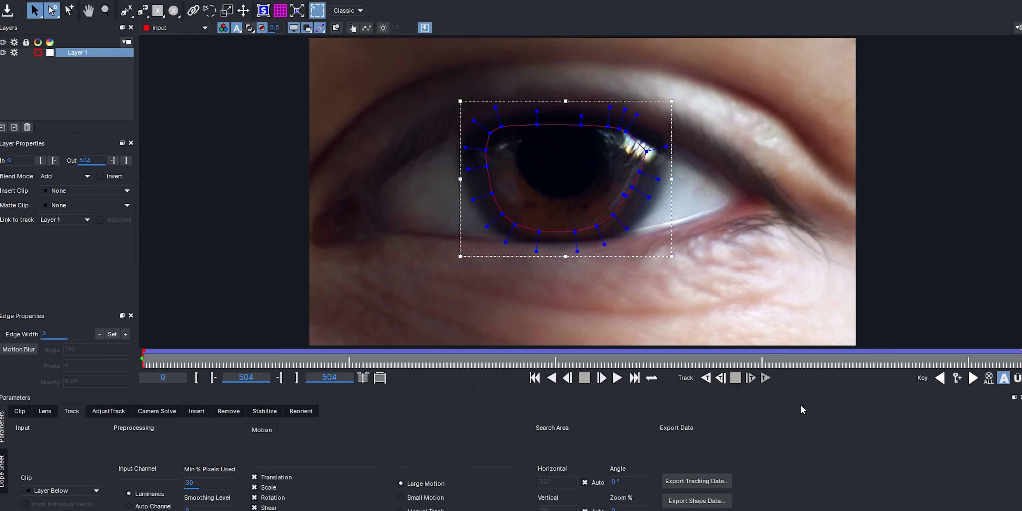
{"action": "left_click", "coordinate": [684, 500]}
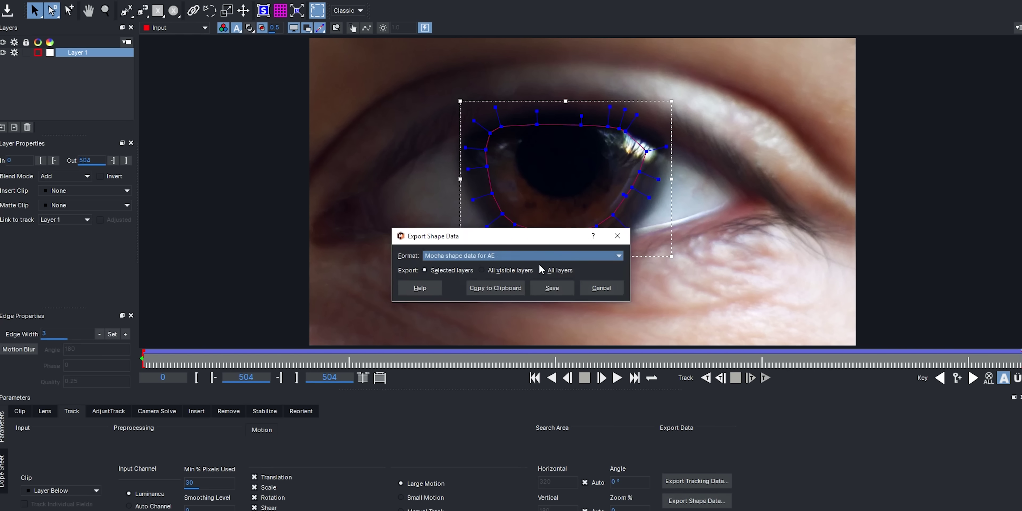
{"action": "left_click", "coordinate": [518, 289]}
{"action": "key", "text": "alt+F4"}
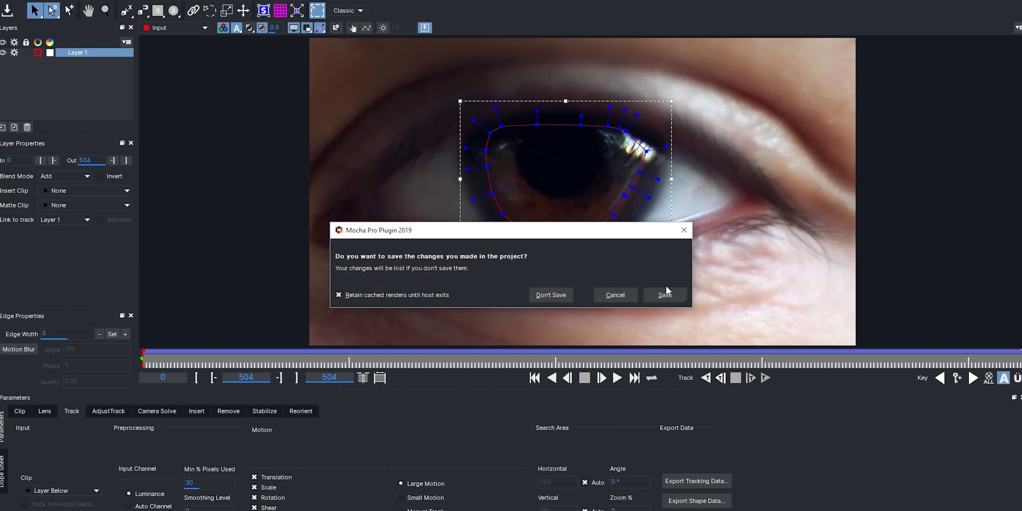
{"action": "left_click", "coordinate": [665, 293]}
Duplicate the eye layer and move the copy to the top of the stack
{"action": "left_click", "coordinate": [311, 450]}
{"action": "left_click", "coordinate": [314, 408]}
{"action": "key", "text": "ctrl+d"}
{"action": "left_click_drag", "start_coordinate": [95, 406], "coordinate": [93, 394]}
Rename the duplicate layer 'eye mask'
{"action": "key", "text": "Return"}
{"action": "type", "text": "eye m"}
{"action": "key", "text": "Return"}
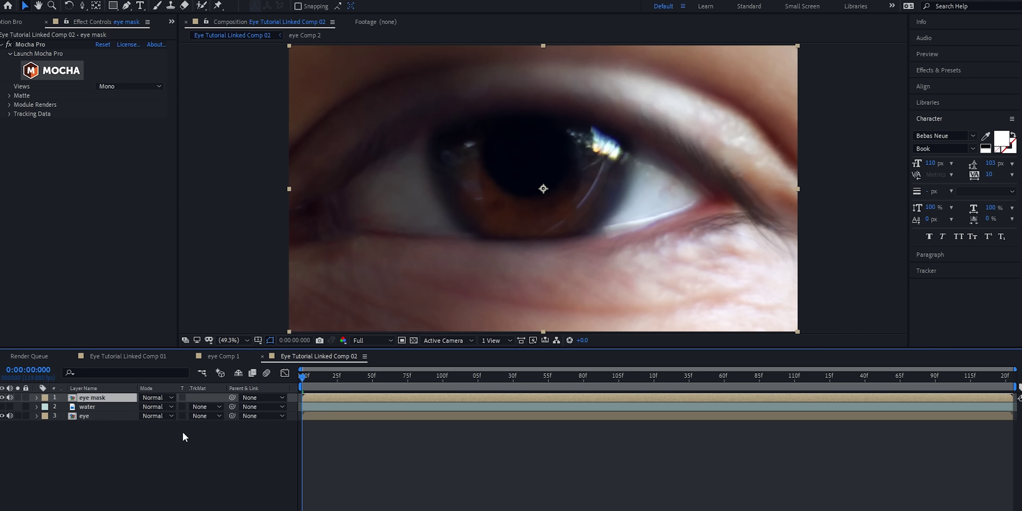
{"action": "left_click", "coordinate": [318, 490]}
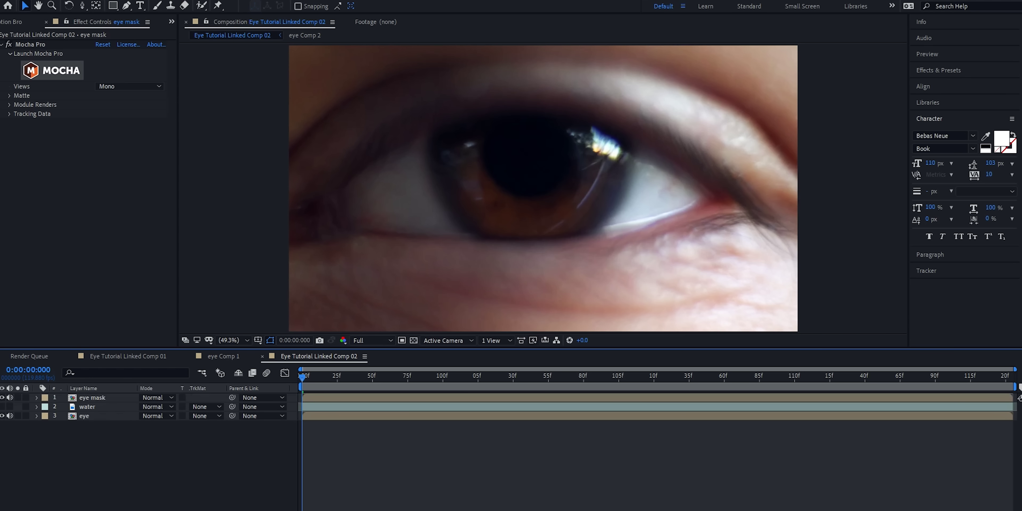
Create a solid named 'matte' and paste the tracked Mocha mask onto it
{"action": "left_click", "coordinate": [84, 1]}
{"action": "mouse_move", "coordinate": [106, 10]}
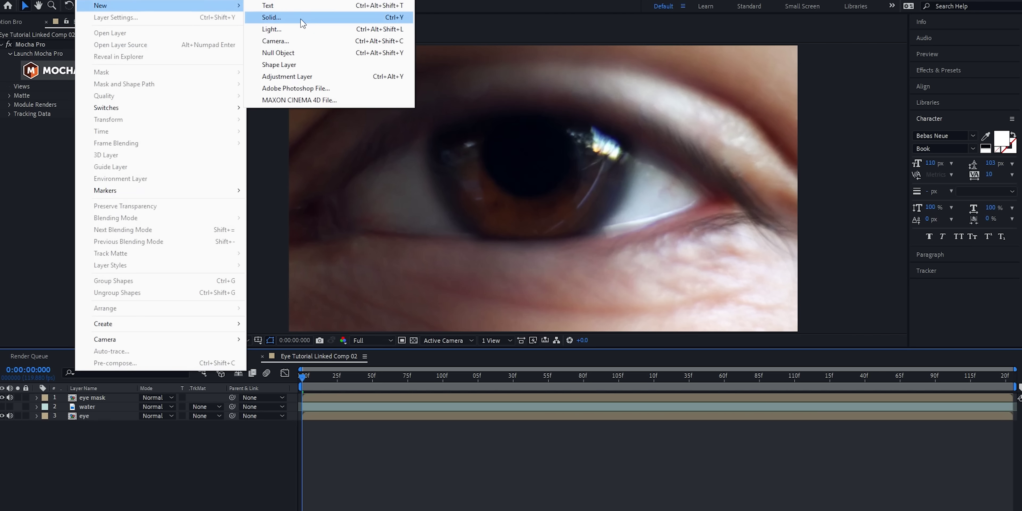
{"action": "left_click", "coordinate": [278, 23]}
{"action": "type", "text": "matte"}
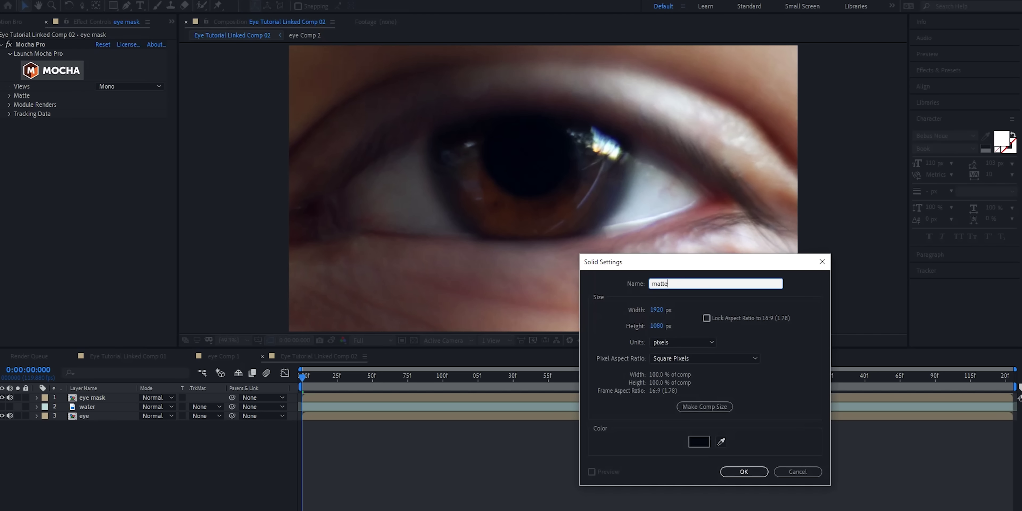
{"action": "key", "text": "Return"}
{"action": "left_click", "coordinate": [24, 2]}
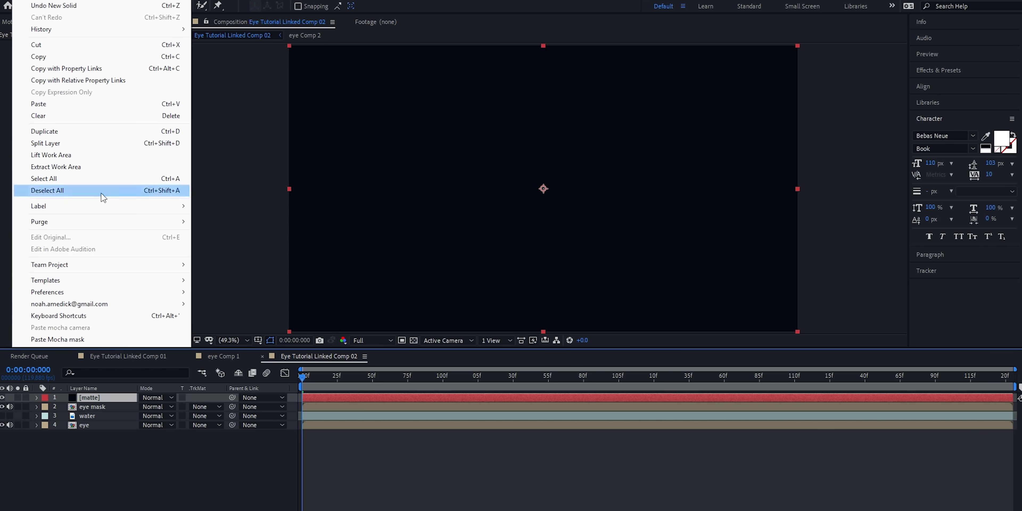
{"action": "left_click", "coordinate": [58, 338]}
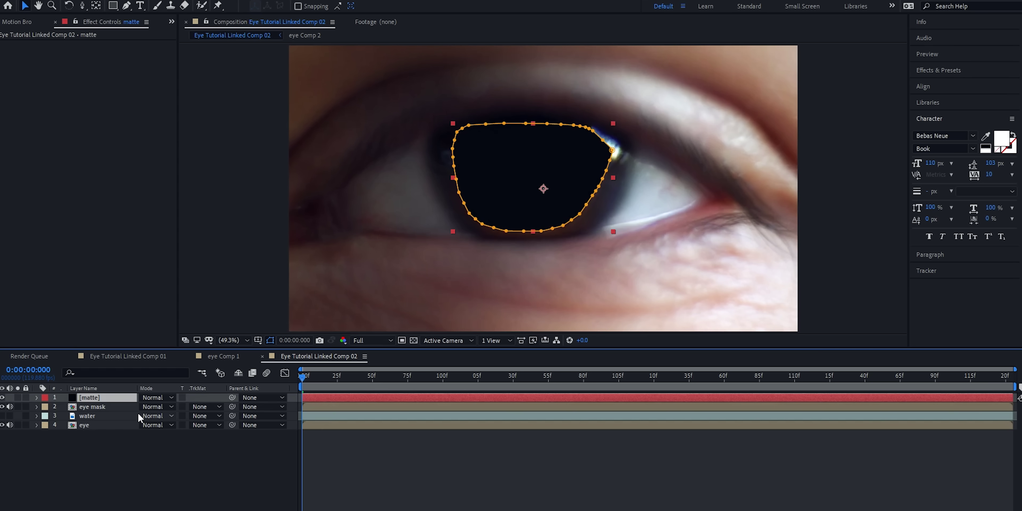
Set eye mask's track matte to Alpha Matte "[matte]", reveal the matte's mask, and preview
{"action": "left_click", "coordinate": [101, 407]}
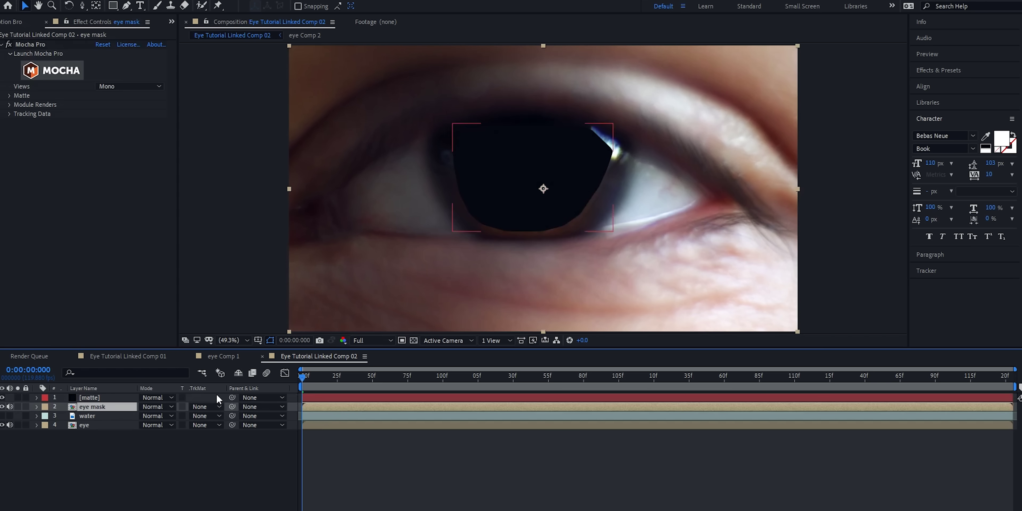
{"action": "left_click", "coordinate": [199, 406]}
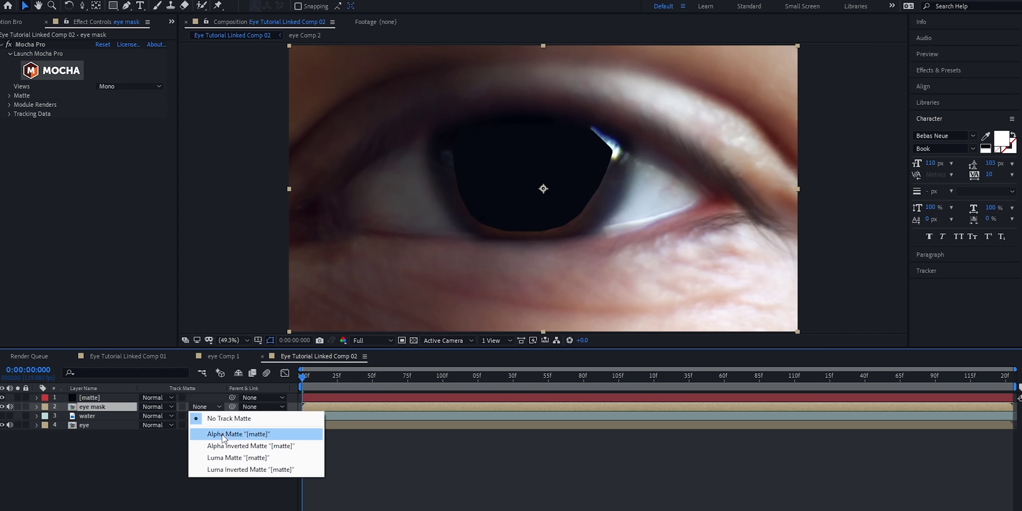
{"action": "left_click", "coordinate": [222, 434]}
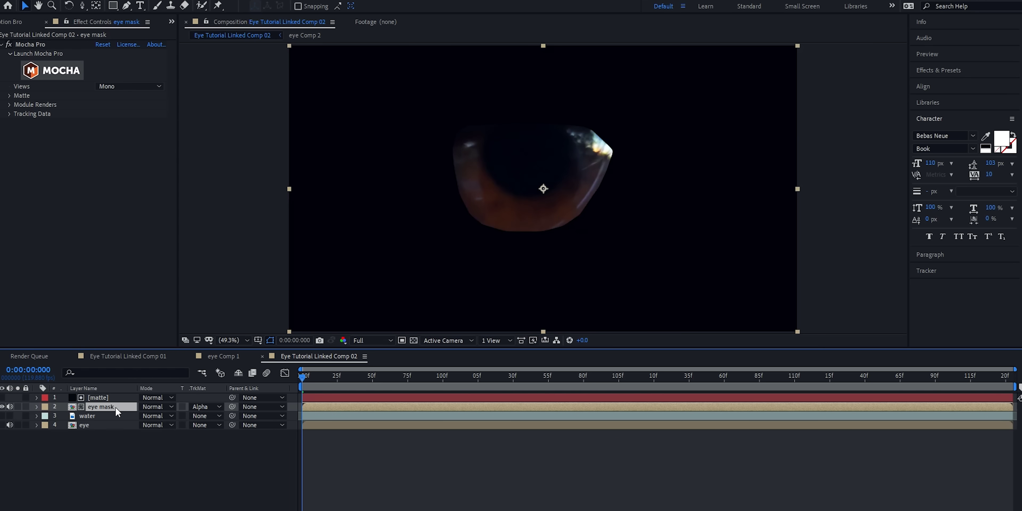
{"action": "left_click", "coordinate": [106, 398]}
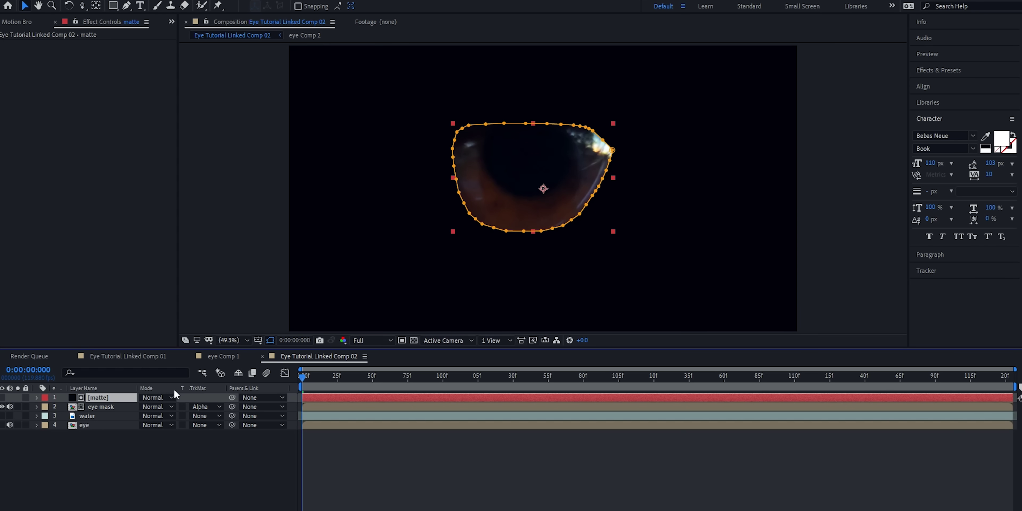
{"action": "key", "text": "m"}
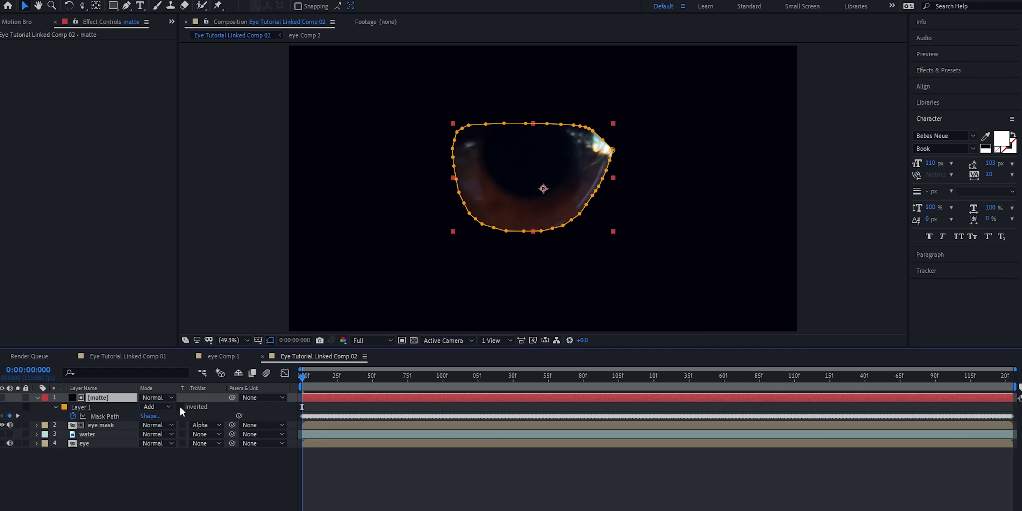
{"action": "key", "text": "space"}
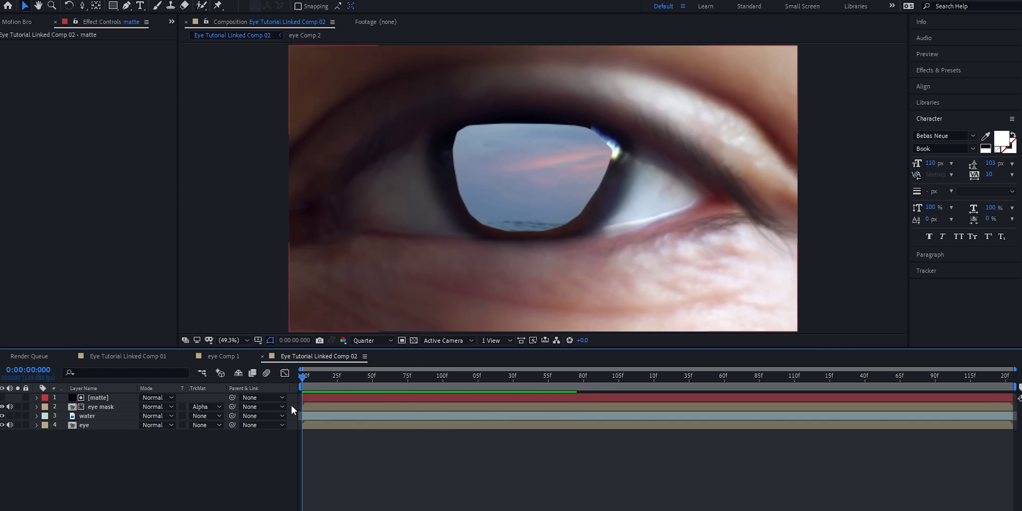
Scale the water layer to 38% and give the matte's mask an 80-pixel feather
{"action": "left_click", "coordinate": [315, 415]}
{"action": "key", "text": "s"}
{"action": "left_click_drag", "start_coordinate": [151, 425], "coordinate": [152, 428]}
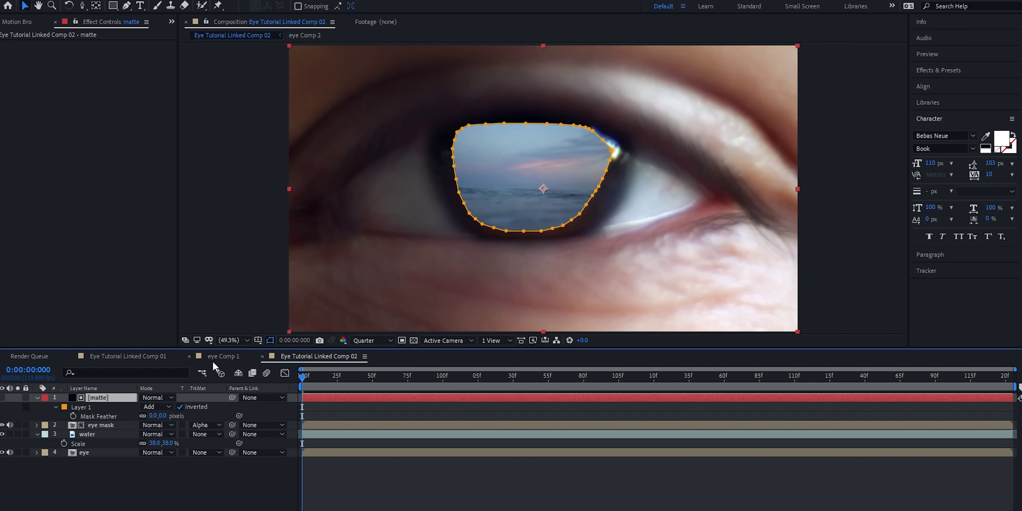
{"action": "left_click", "coordinate": [162, 416]}
{"action": "type", "text": "80"}
{"action": "key", "text": "Return"}
Nudge the ocean footage up slightly within the iris, then select all four layers
{"action": "left_click", "coordinate": [311, 435]}
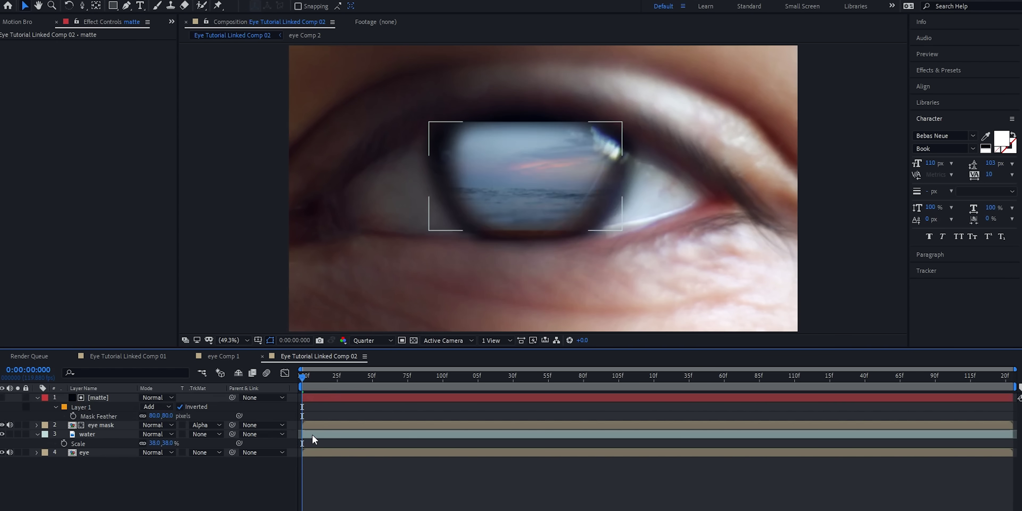
{"action": "left_click_drag", "start_coordinate": [549, 176], "coordinate": [550, 174]}
{"action": "left_click", "coordinate": [269, 475]}
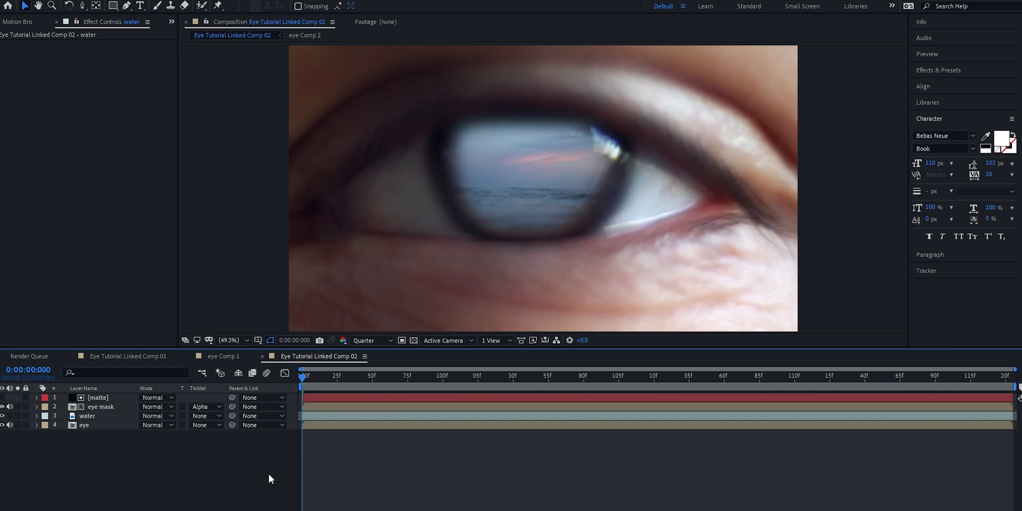
{"action": "key", "text": "ctrl+a"}
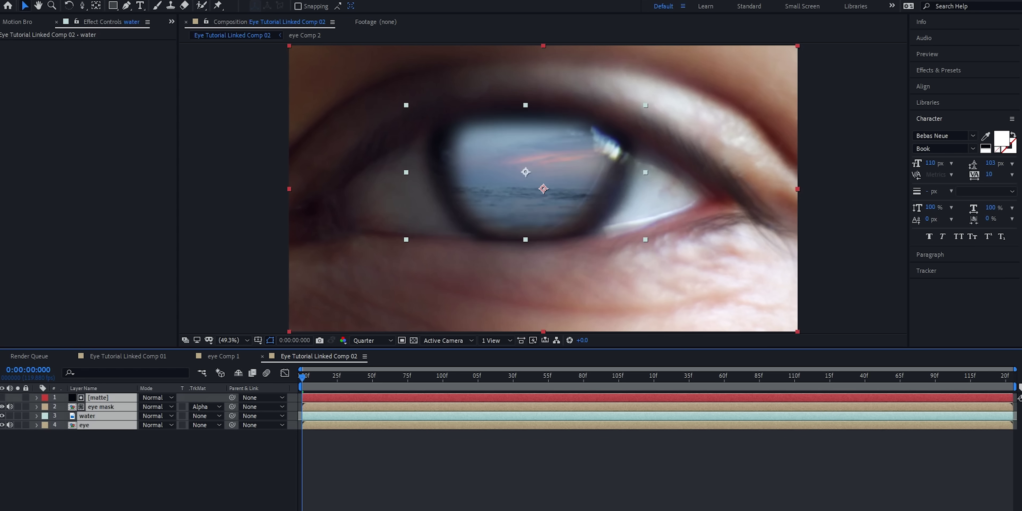
Turn on the 3D switch for all four layers
{"action": "key", "text": "F4"}
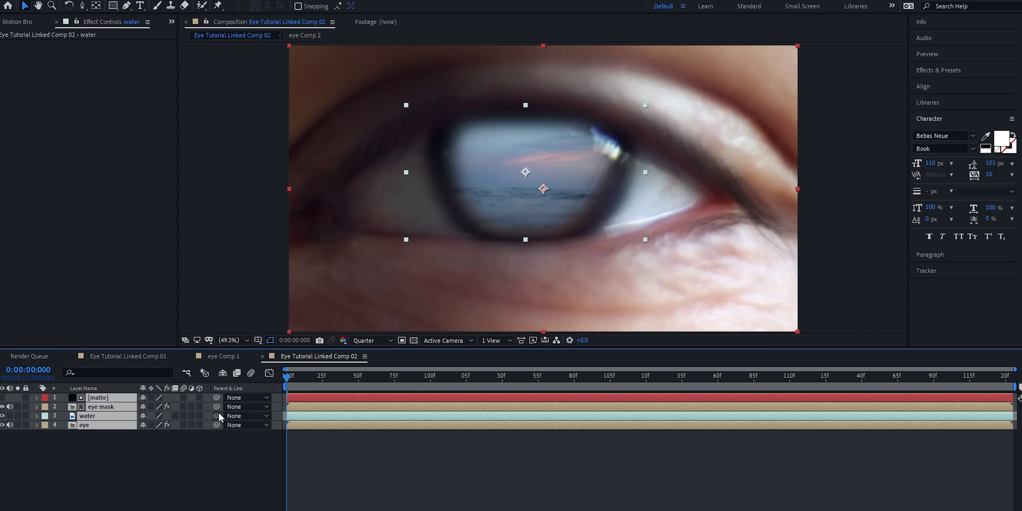
{"action": "left_click", "coordinate": [200, 397]}
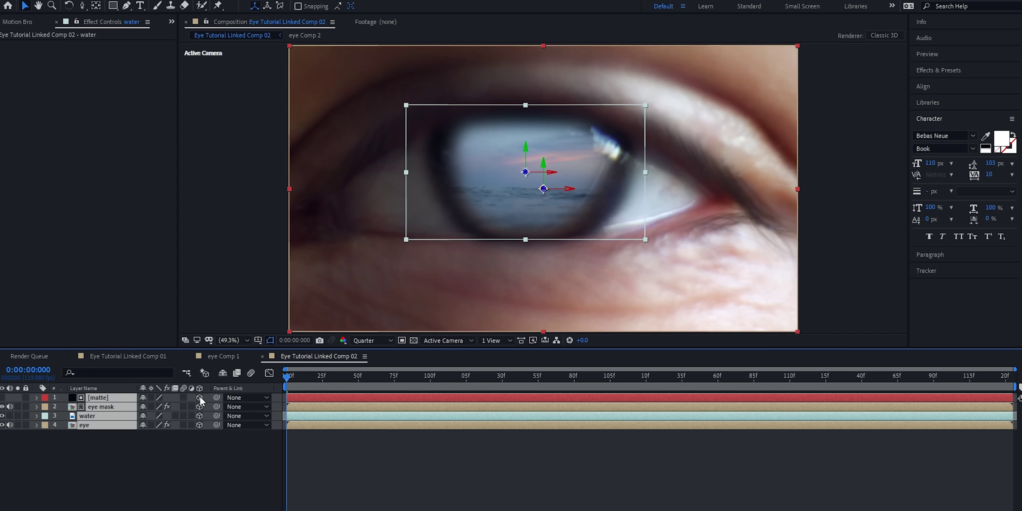
{"action": "left_click", "coordinate": [422, 485]}
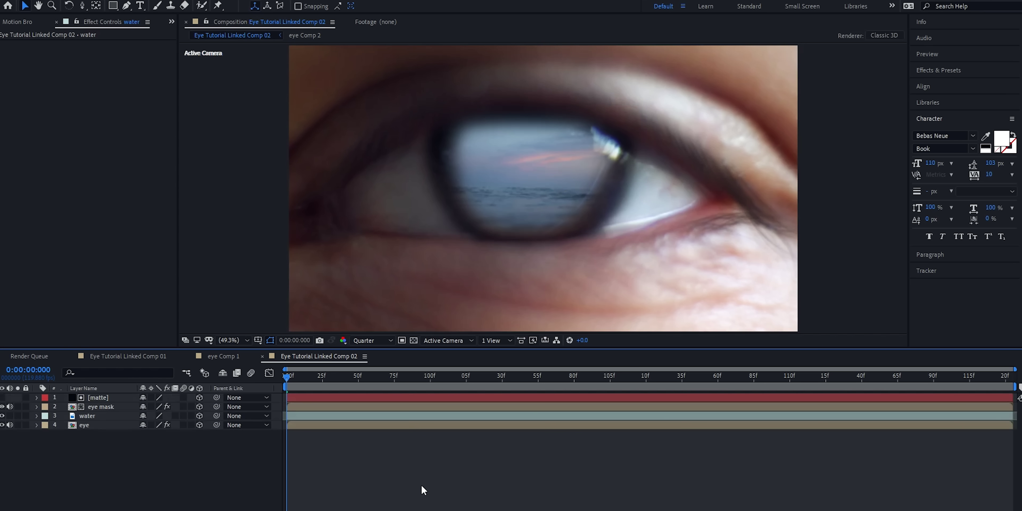
Add a new Camera 1 using the 50mm preset
{"action": "left_click", "coordinate": [91, 2]}
{"action": "mouse_move", "coordinate": [113, 9]}
{"action": "left_click", "coordinate": [278, 41]}
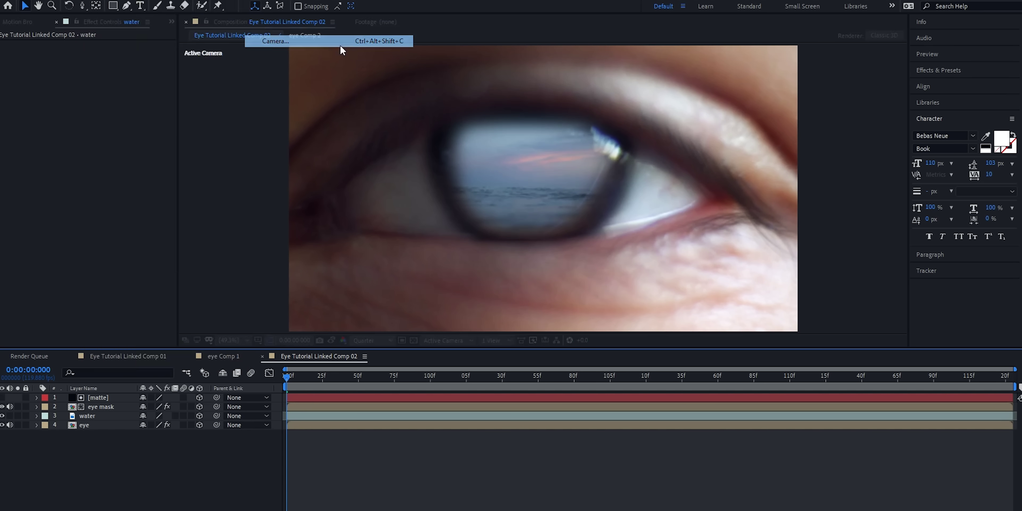
{"action": "left_click", "coordinate": [572, 179]}
{"action": "left_click", "coordinate": [501, 192]}
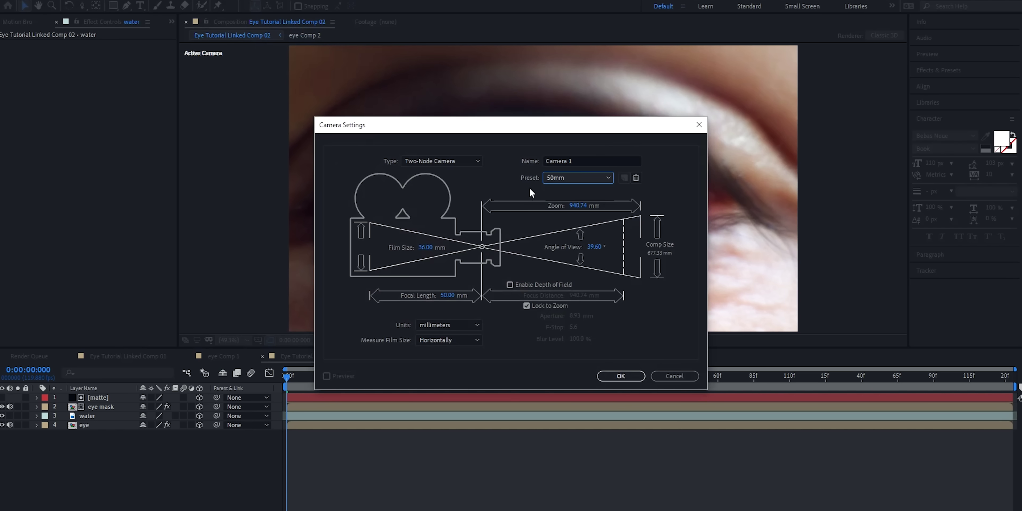
{"action": "left_click", "coordinate": [613, 379]}
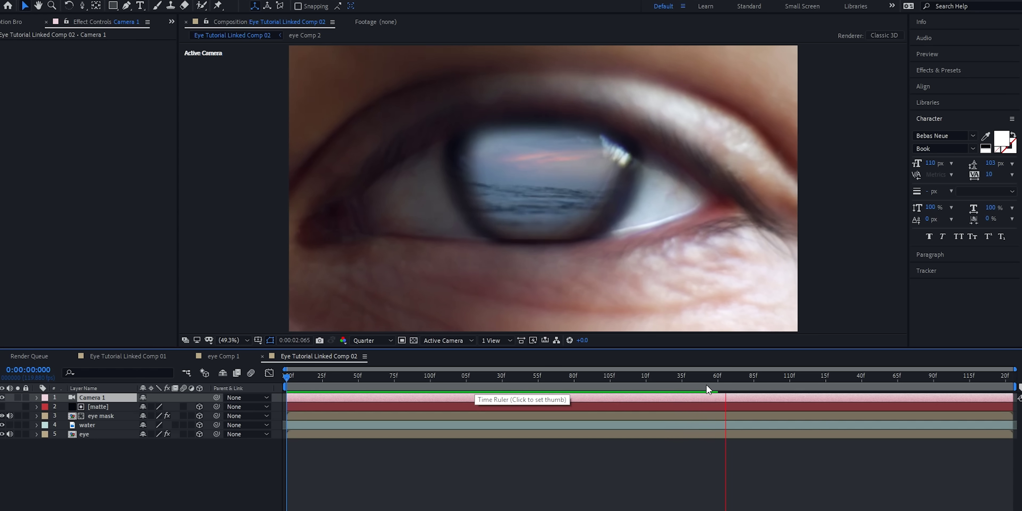
Set Point of Interest and Position keyframes on Camera 1 near two seconds
{"action": "left_click", "coordinate": [651, 385]}
{"action": "left_click", "coordinate": [494, 384]}
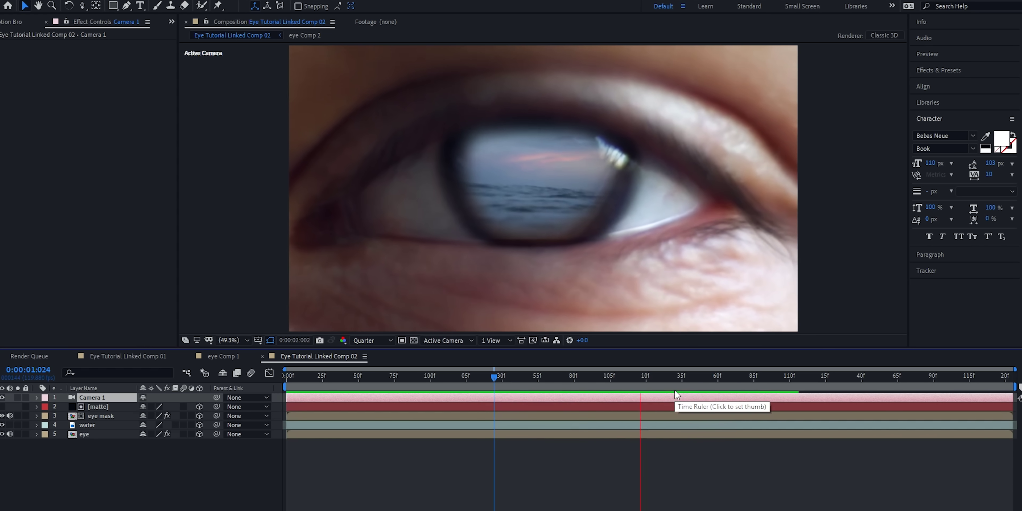
{"action": "key", "text": "space"}
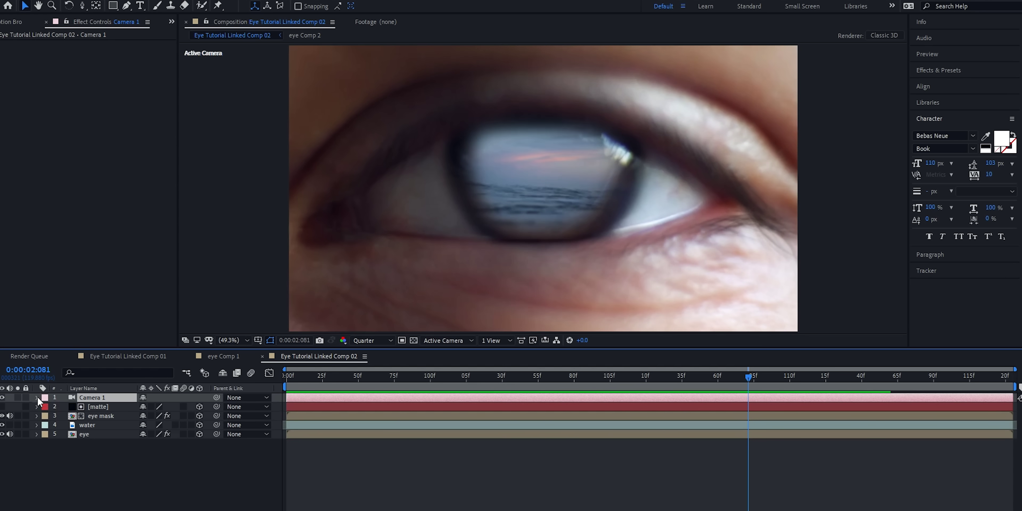
{"action": "left_click", "coordinate": [38, 397]}
{"action": "left_click", "coordinate": [46, 407]}
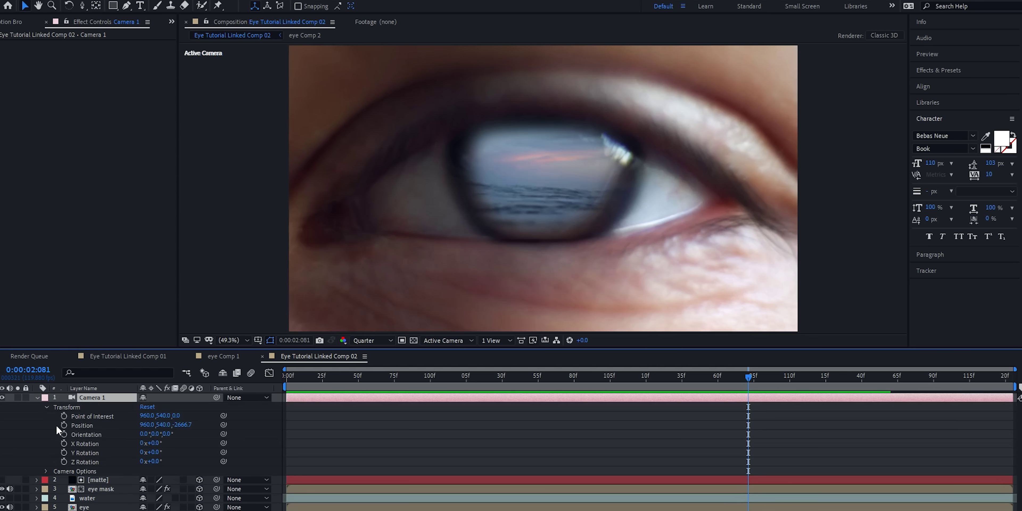
{"action": "left_click", "coordinate": [64, 416]}
{"action": "left_click", "coordinate": [64, 424]}
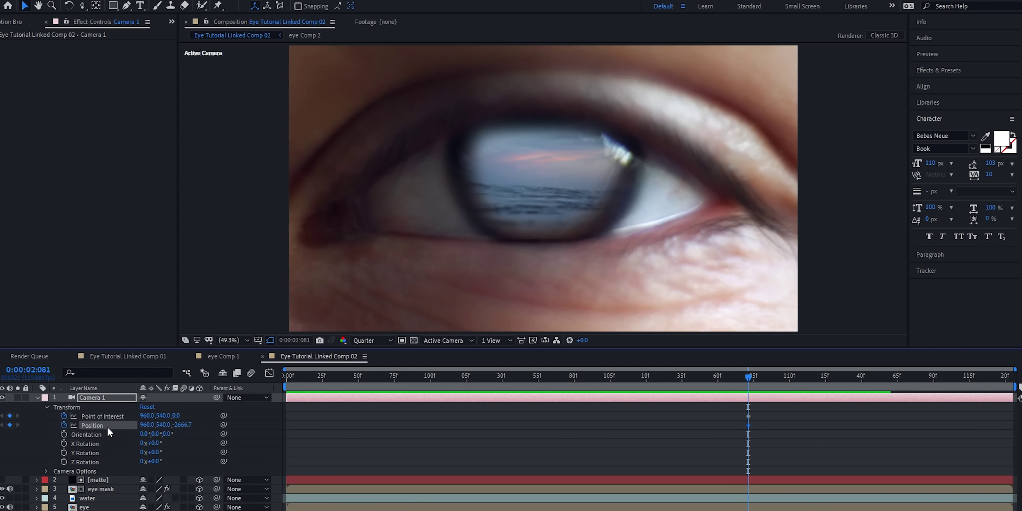
{"action": "left_click_drag", "start_coordinate": [740, 384], "coordinate": [471, 390]}
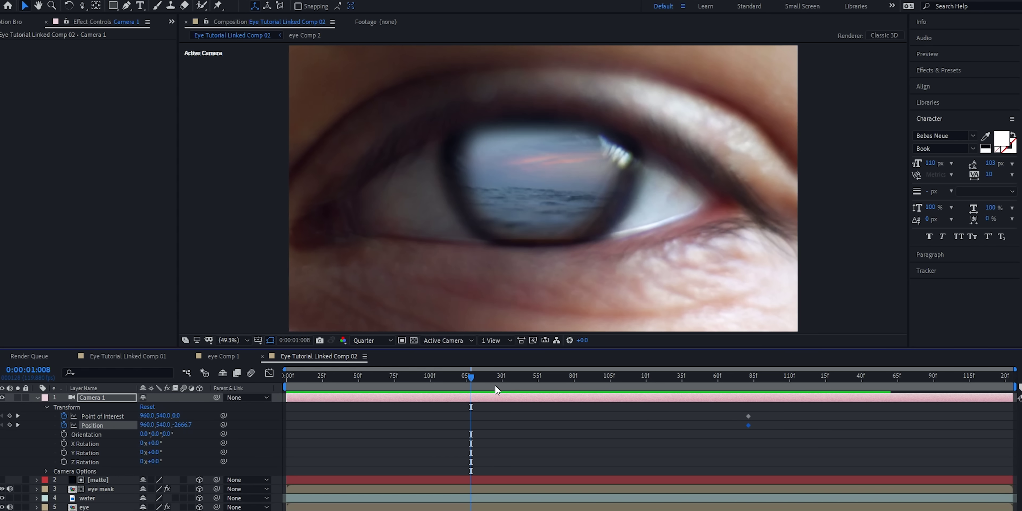
In a 2 Views - Horizontal layout, push Camera 1 forward in the Top view until ocean fills the frame
{"action": "left_click", "coordinate": [491, 341]}
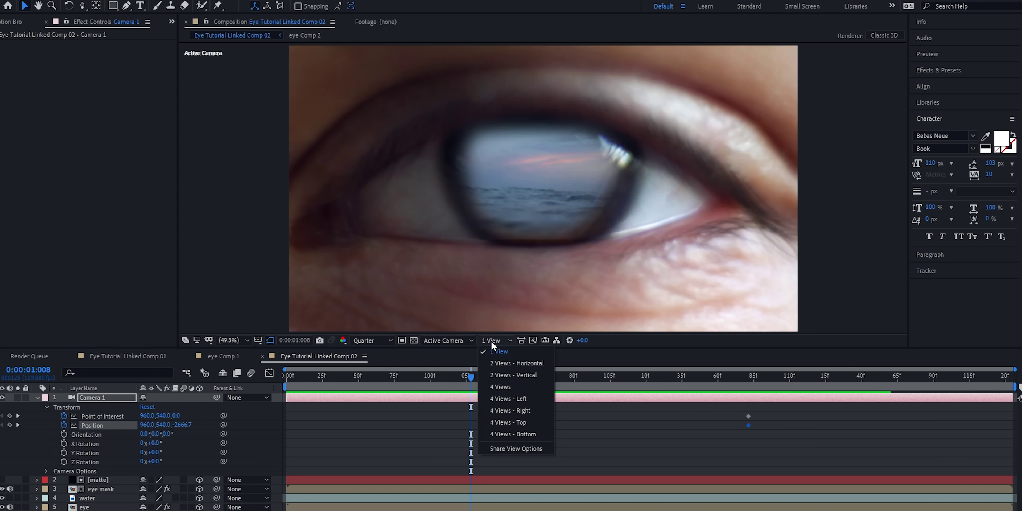
{"action": "left_click", "coordinate": [513, 365]}
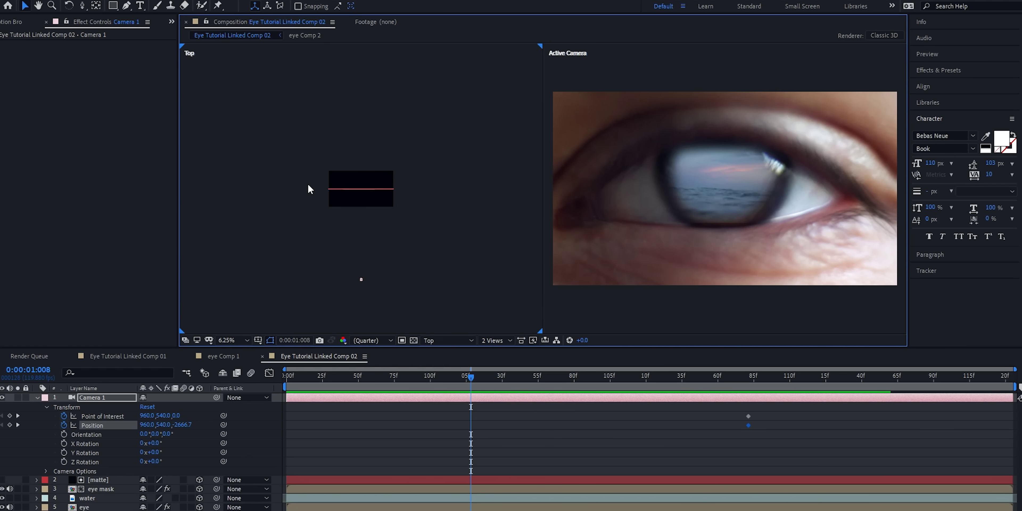
{"action": "left_click", "coordinate": [242, 158]}
{"action": "left_click", "coordinate": [402, 394]}
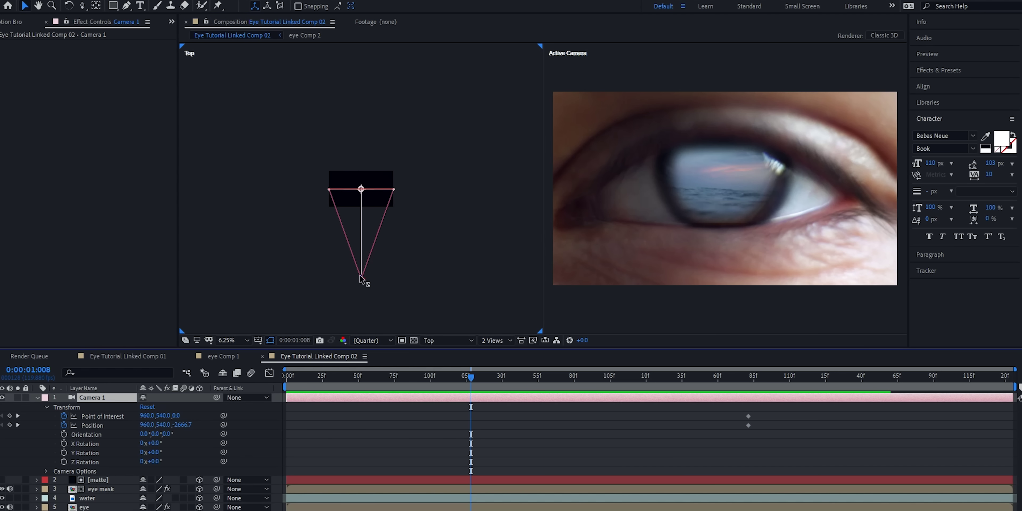
{"action": "left_click_drag", "start_coordinate": [362, 278], "coordinate": [371, 206]}
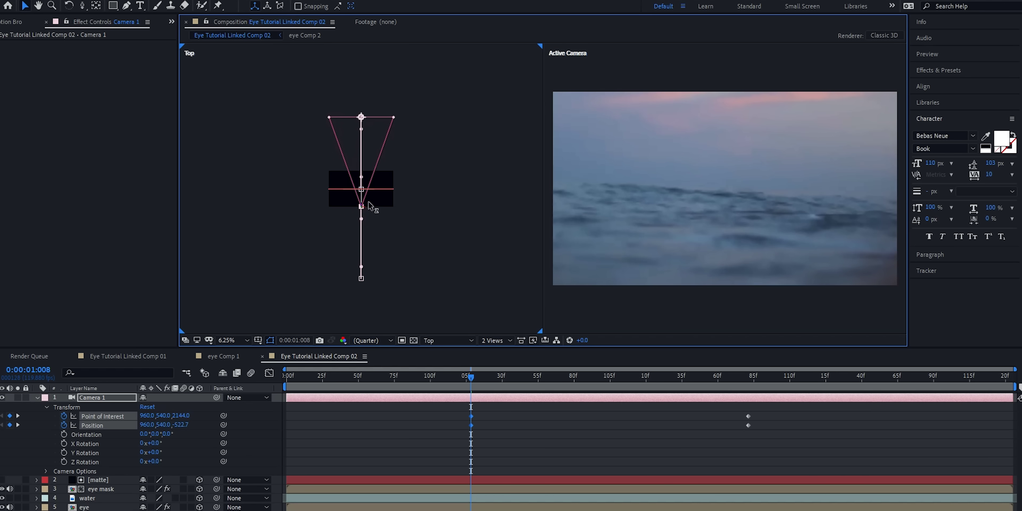
{"action": "left_click", "coordinate": [468, 439]}
Return to 1 View and apply Easy Ease to all camera keyframes
{"action": "left_click", "coordinate": [492, 340]}
{"action": "left_click", "coordinate": [505, 358]}
{"action": "left_click_drag", "start_coordinate": [768, 413], "coordinate": [460, 433]}
{"action": "key", "text": "F9"}
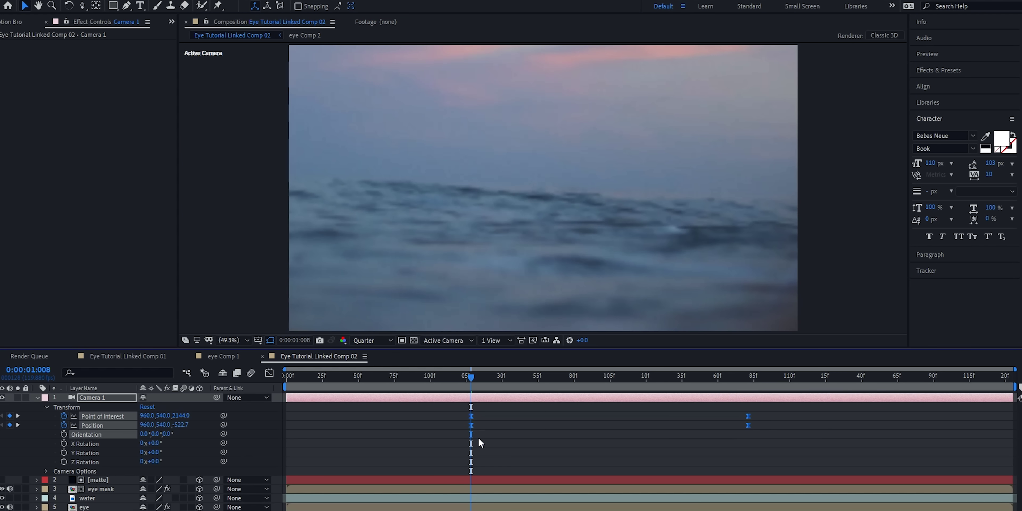
Adjust the easing influence of the Point of Interest keyframes in the speed graph
{"action": "left_click_drag", "start_coordinate": [457, 408], "coordinate": [764, 417]}
{"action": "left_click", "coordinate": [269, 373]}
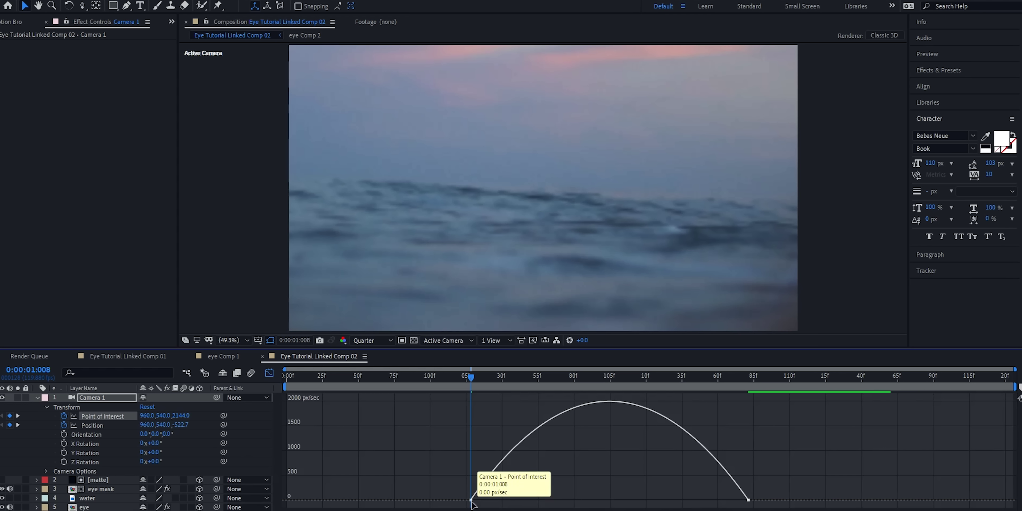
{"action": "left_click_drag", "start_coordinate": [575, 502], "coordinate": [589, 502]}
{"action": "left_click_drag", "start_coordinate": [699, 500], "coordinate": [631, 506]}
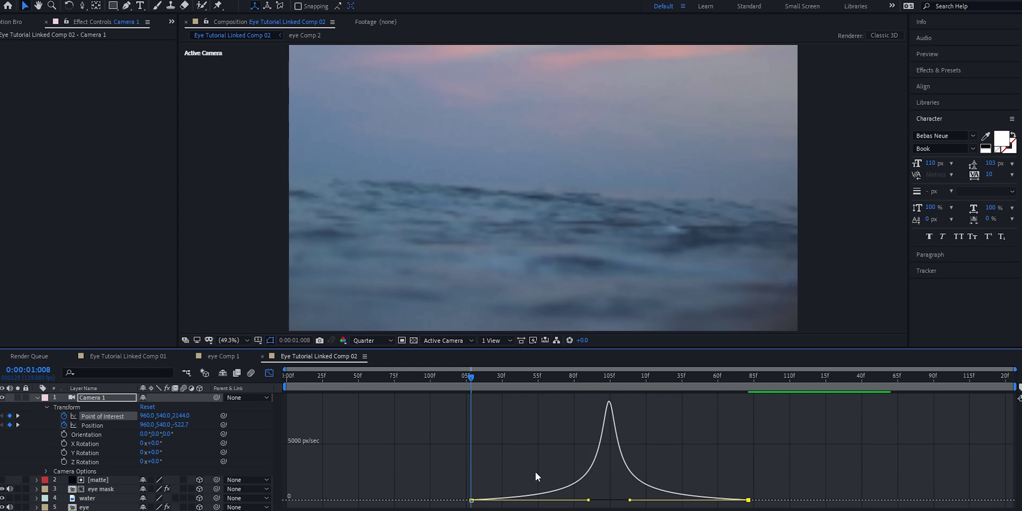
{"action": "left_click", "coordinate": [269, 373]}
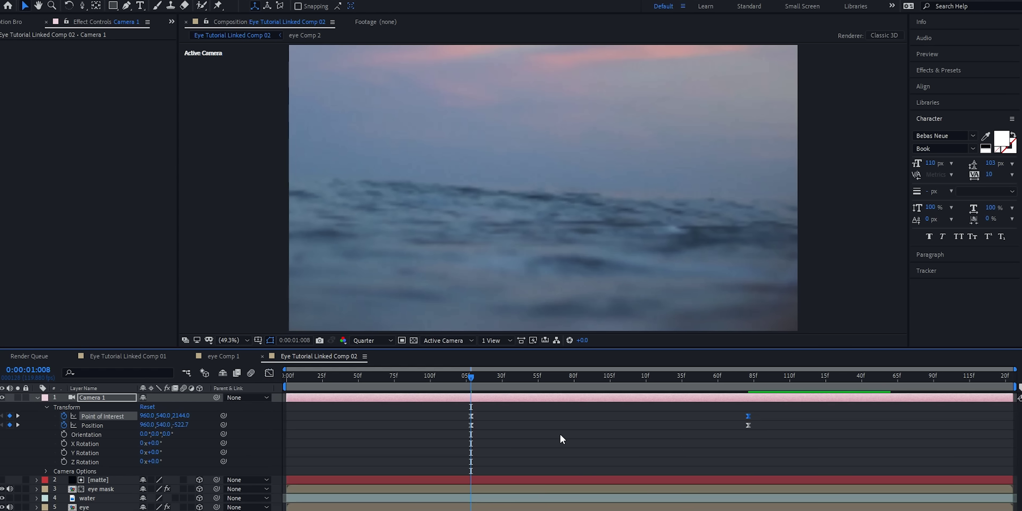
Sharpen Camera 1's Position speed curve to 84.81% influence and preview the move from frame 100
{"action": "left_click_drag", "start_coordinate": [786, 439], "coordinate": [459, 423]}
{"action": "key", "text": "shift+F3"}
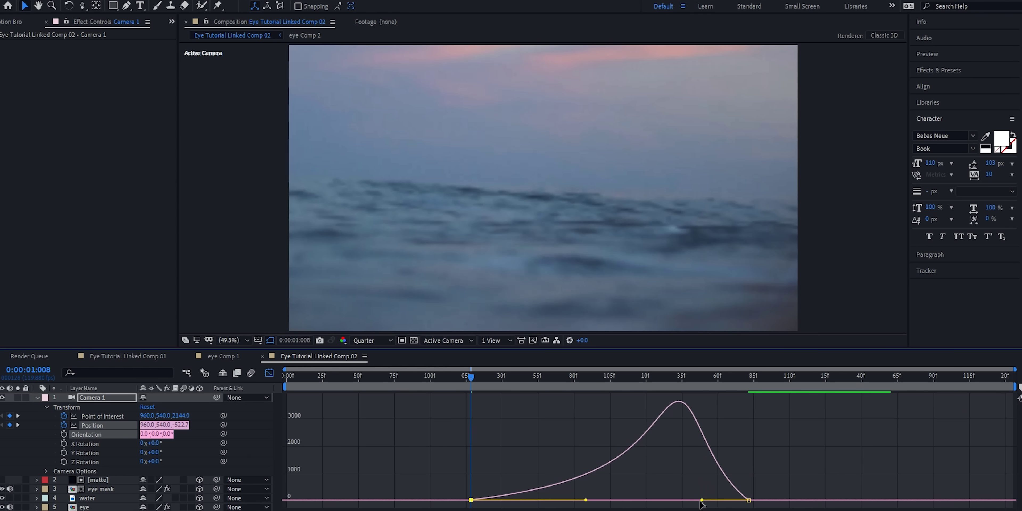
{"action": "left_click_drag", "start_coordinate": [697, 501], "coordinate": [631, 500]}
{"action": "left_click", "coordinate": [438, 382]}
{"action": "key", "text": "space"}
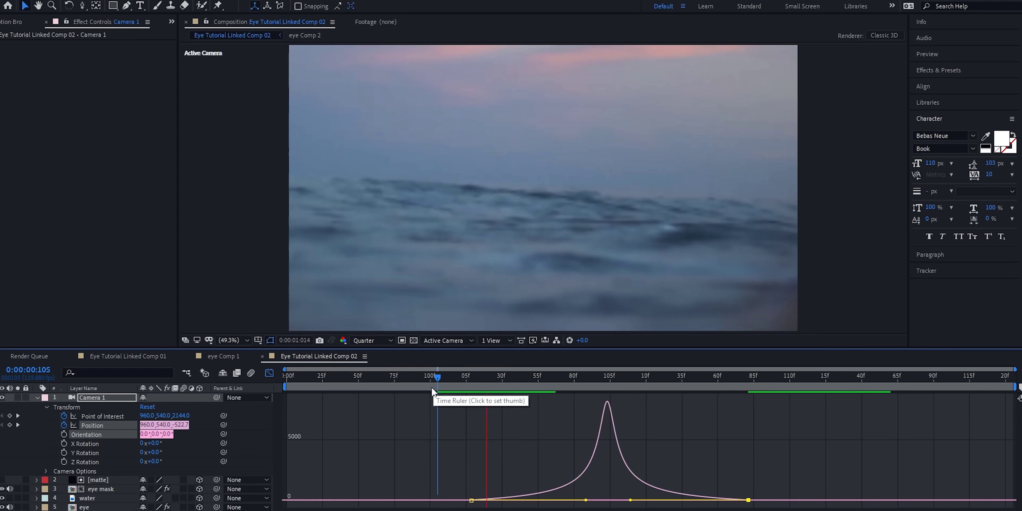
{"action": "left_click", "coordinate": [452, 382]}
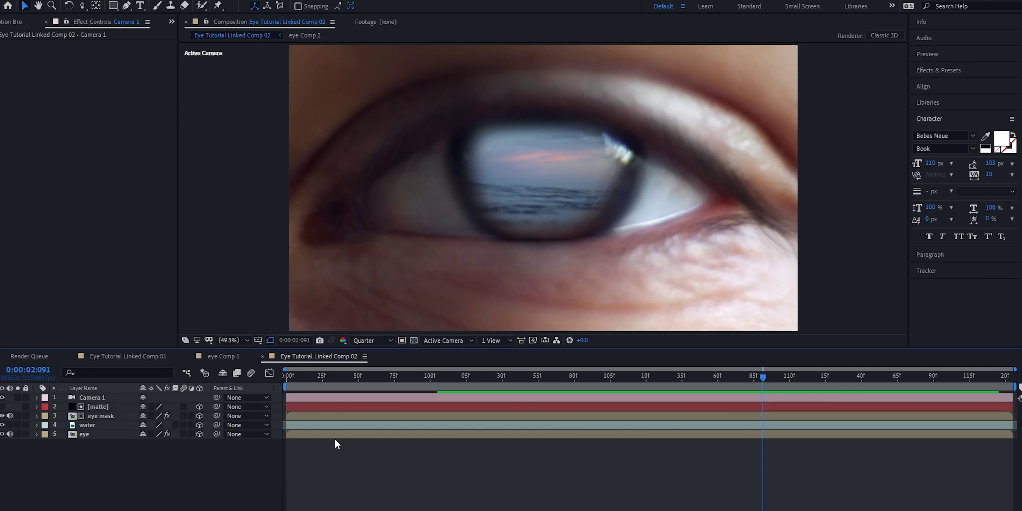
Duplicate the water layer, rename the copy 'water opcaity full', and hide it
{"action": "left_click", "coordinate": [355, 424]}
{"action": "key", "text": "ctrl+d"}
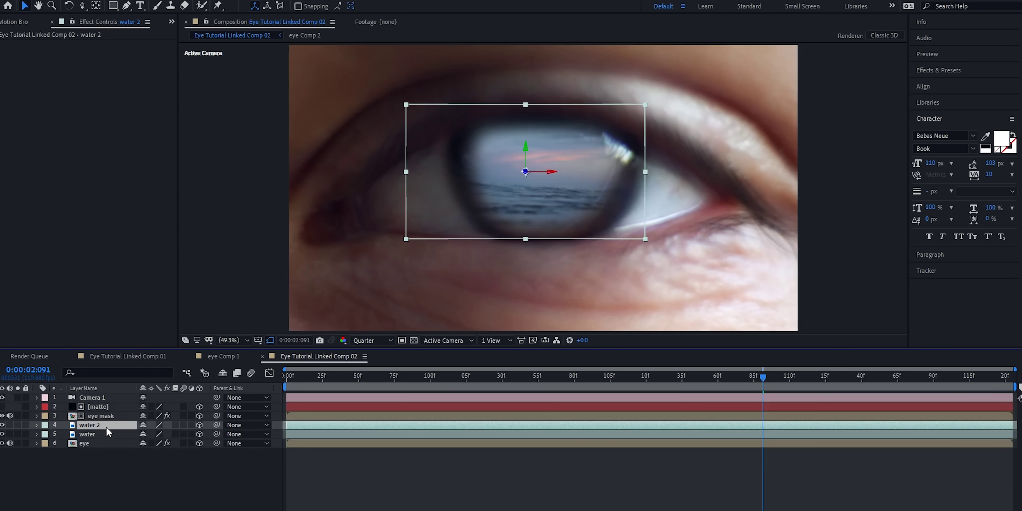
{"action": "key", "text": "Return"}
{"action": "left_click", "coordinate": [2, 425]}
Make two more water copies and set water, water 2 and water 3 to Overlay, Overlay and Screen
{"action": "left_click", "coordinate": [107, 434]}
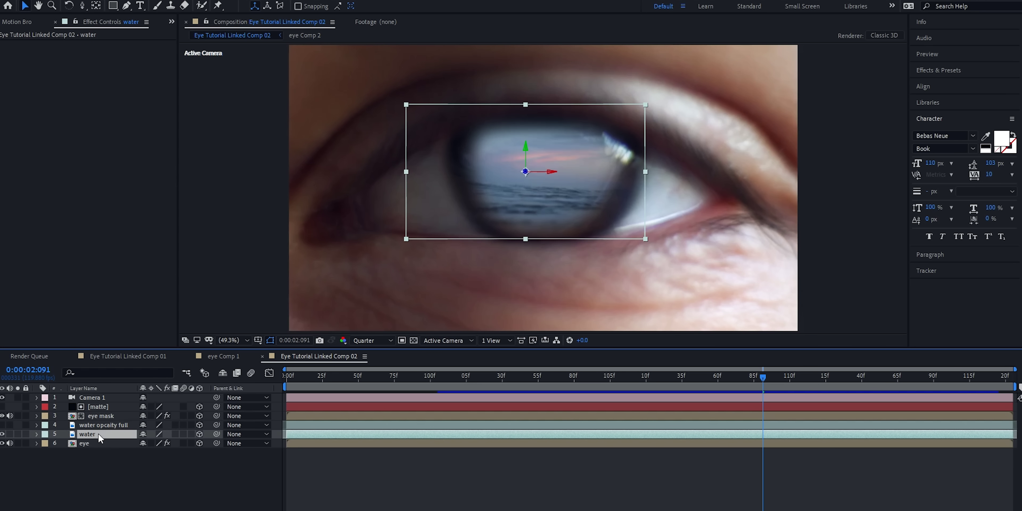
{"action": "key", "text": "ctrl+d"}
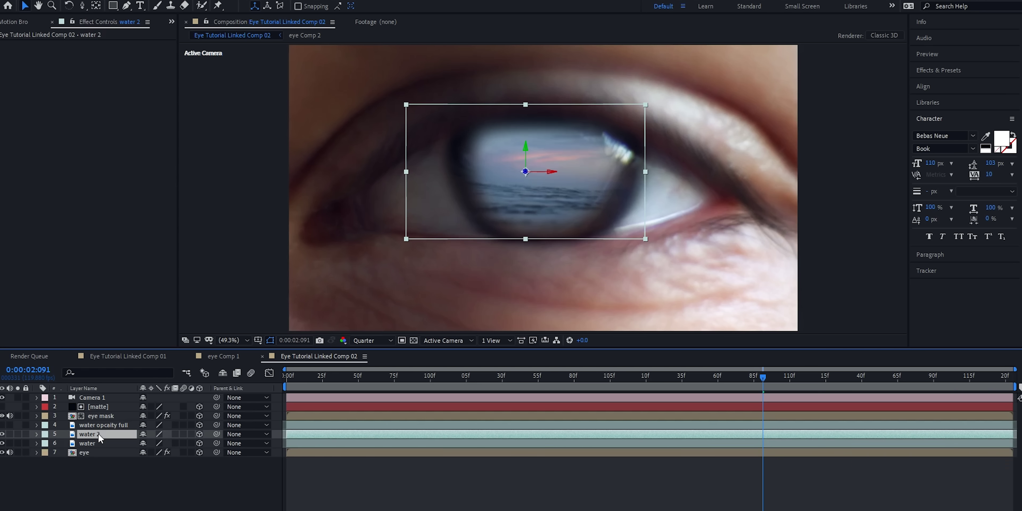
{"action": "key", "text": "ctrl+d"}
{"action": "key", "text": "F4"}
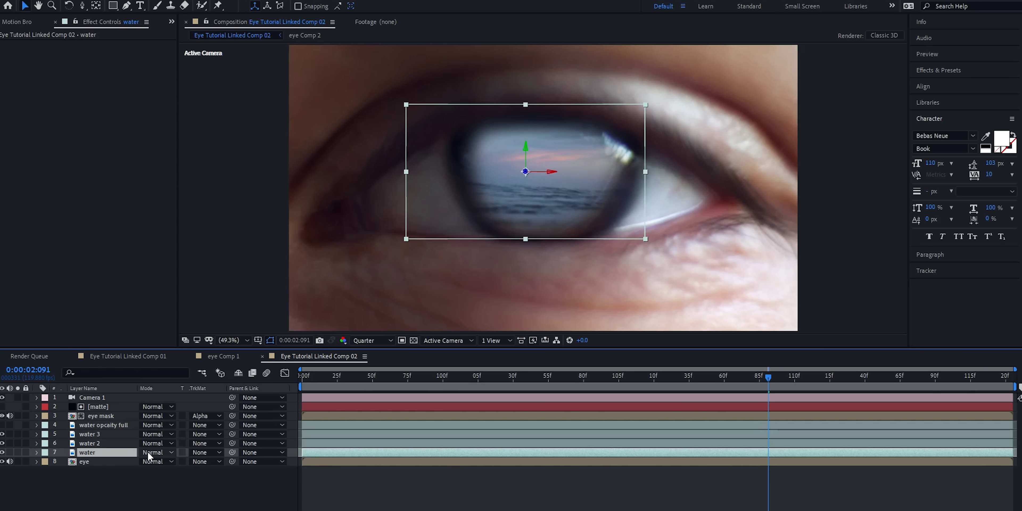
{"action": "left_click", "coordinate": [157, 452]}
{"action": "left_click", "coordinate": [211, 186]}
{"action": "left_click", "coordinate": [157, 443]}
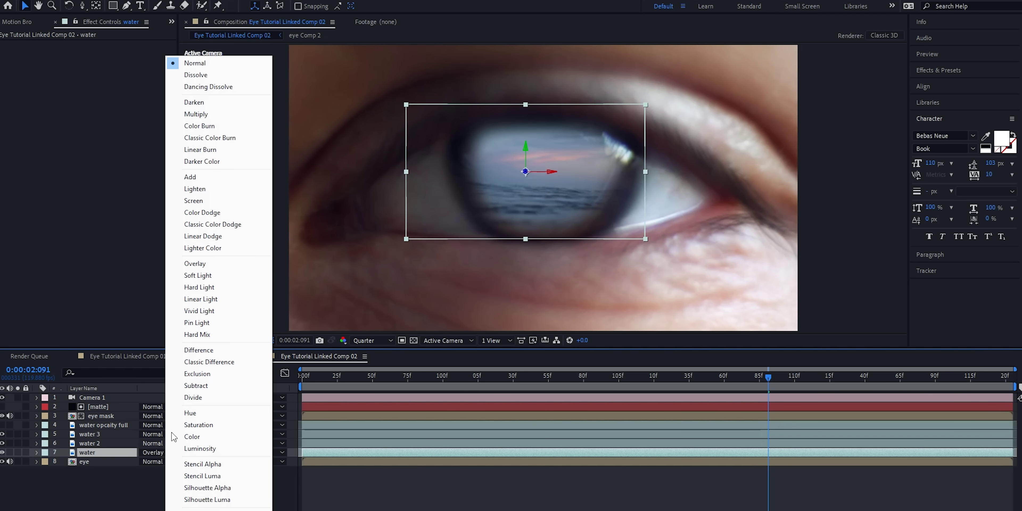
{"action": "left_click", "coordinate": [194, 264]}
{"action": "left_click", "coordinate": [156, 435]}
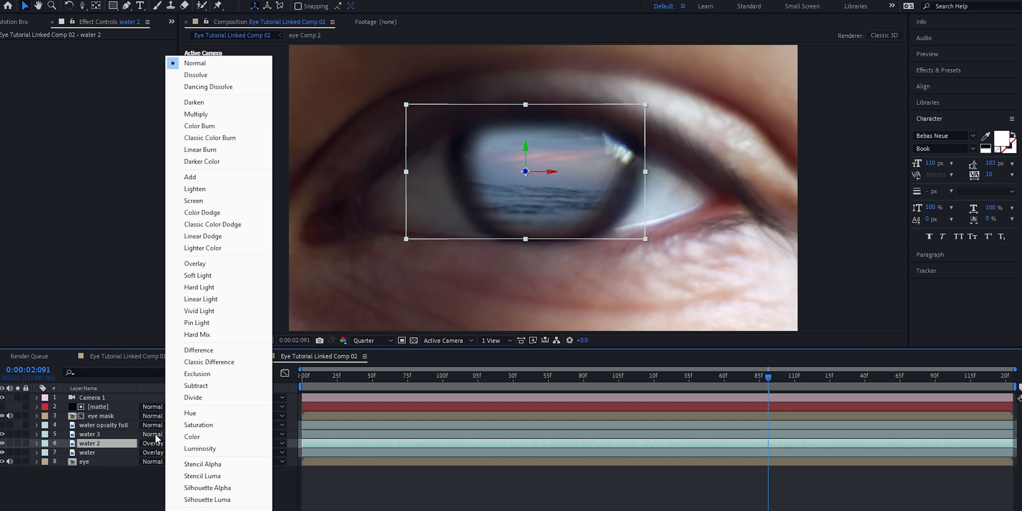
{"action": "left_click", "coordinate": [216, 200]}
Set water 3's opacity to 45%
{"action": "left_click", "coordinate": [91, 435]}
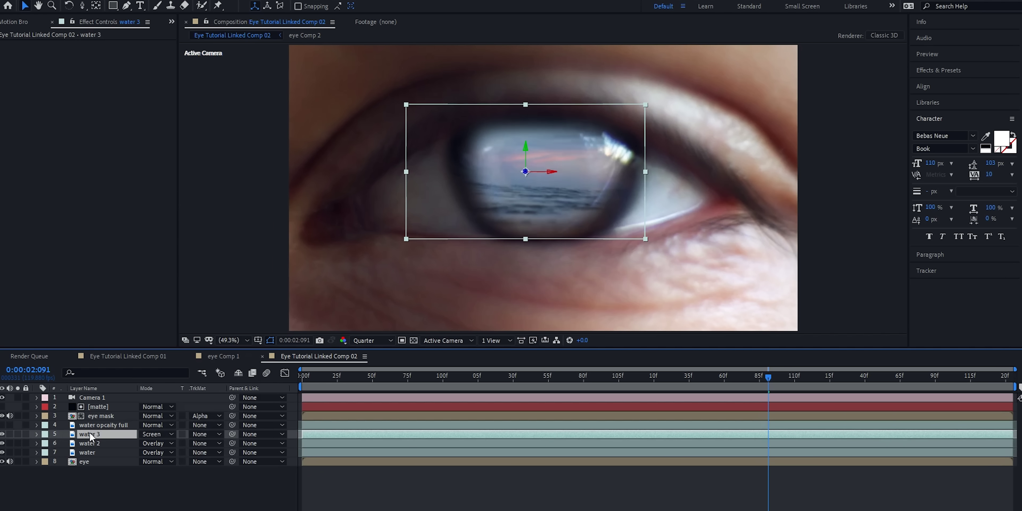
{"action": "key", "text": "t"}
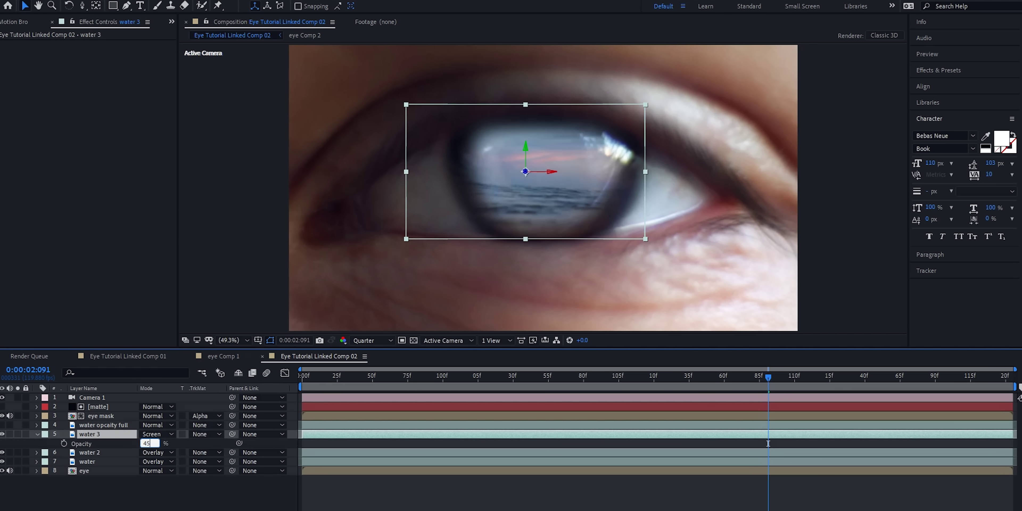
{"action": "key", "text": "Return"}
{"action": "left_click", "coordinate": [365, 428]}
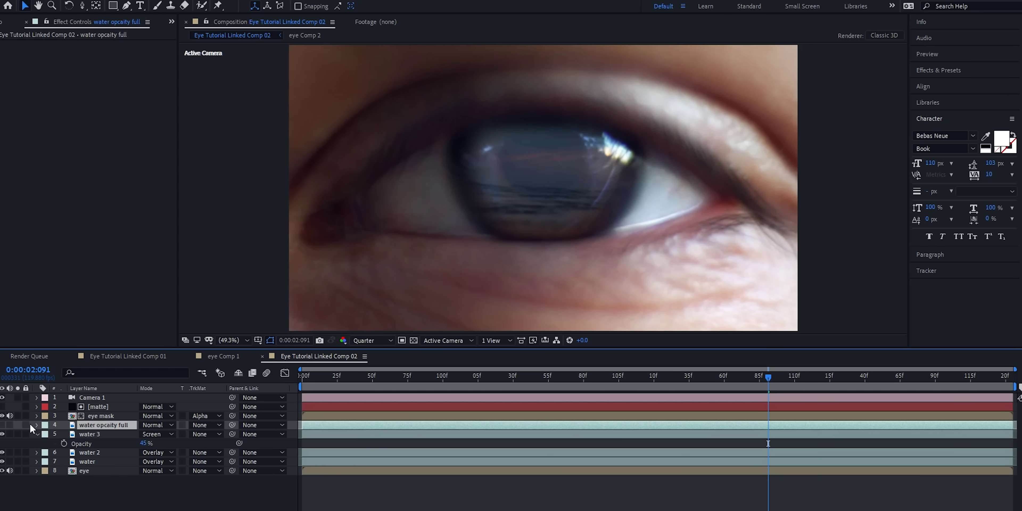
Unhide water opcaity full and keyframe its Opacity from 100% at 1:017 to 0% at 1:102
{"action": "left_click", "coordinate": [2, 425]}
{"action": "mouse_move", "coordinate": [501, 389]}
{"action": "left_mouse_down"}
{"action": "mouse_move", "coordinate": [465, 388]}
{"action": "mouse_move", "coordinate": [496, 391]}
{"action": "left_mouse_up"}
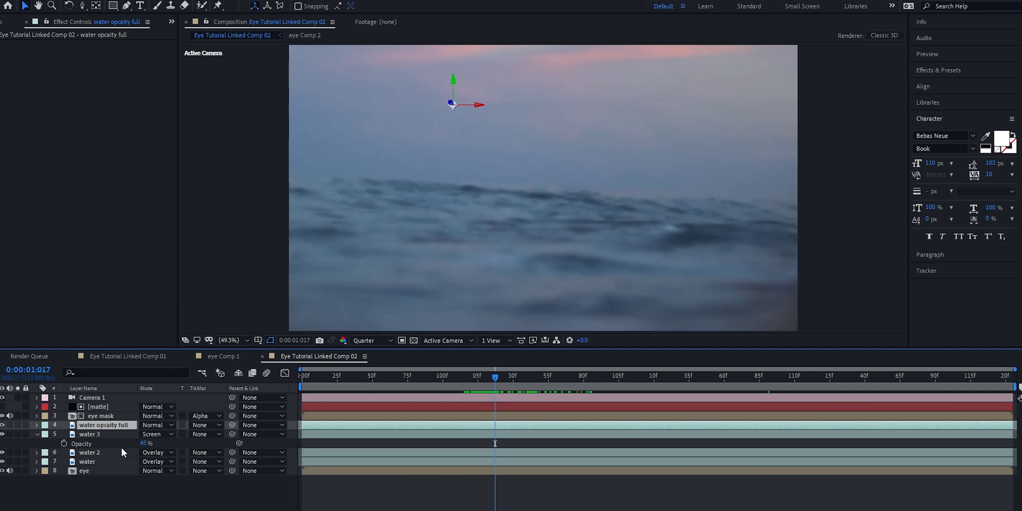
{"action": "key", "text": "t"}
{"action": "left_click", "coordinate": [64, 434]}
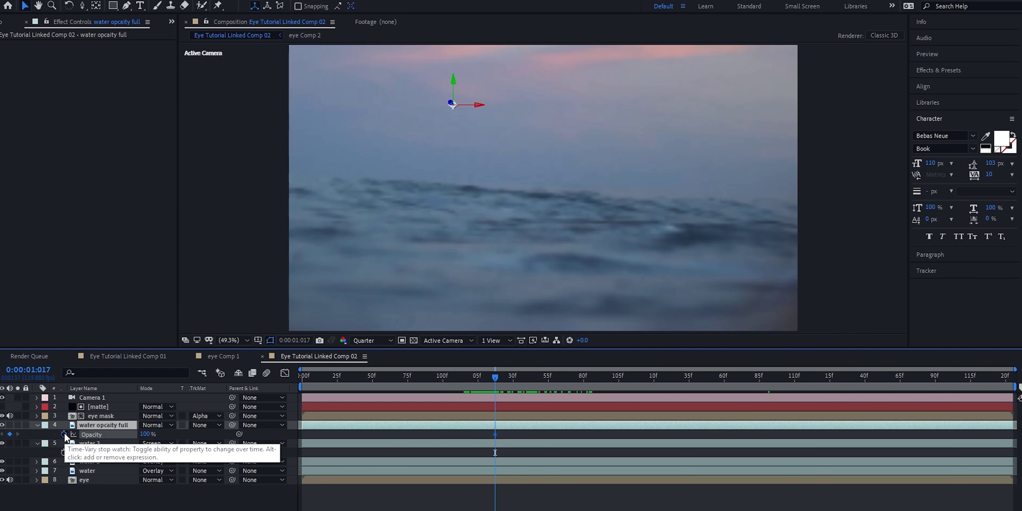
{"action": "left_click_drag", "start_coordinate": [508, 380], "coordinate": [615, 390]}
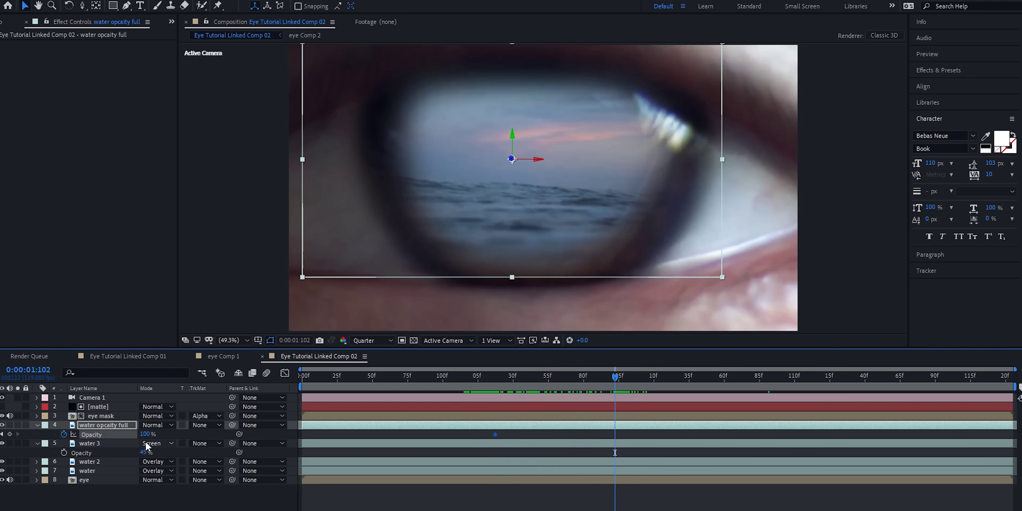
{"action": "left_click_drag", "start_coordinate": [142, 437], "coordinate": [88, 444]}
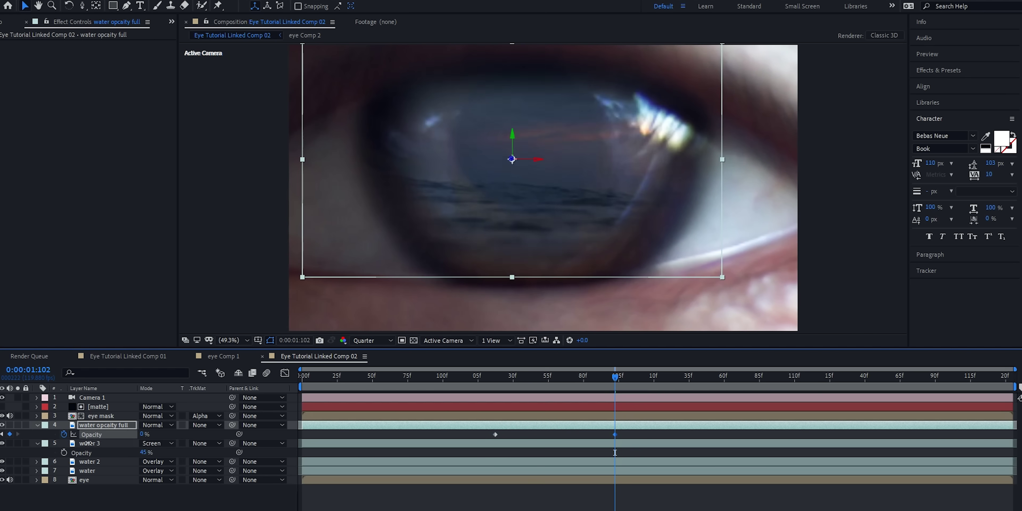
{"action": "left_click", "coordinate": [454, 494]}
{"action": "key", "text": "Home"}
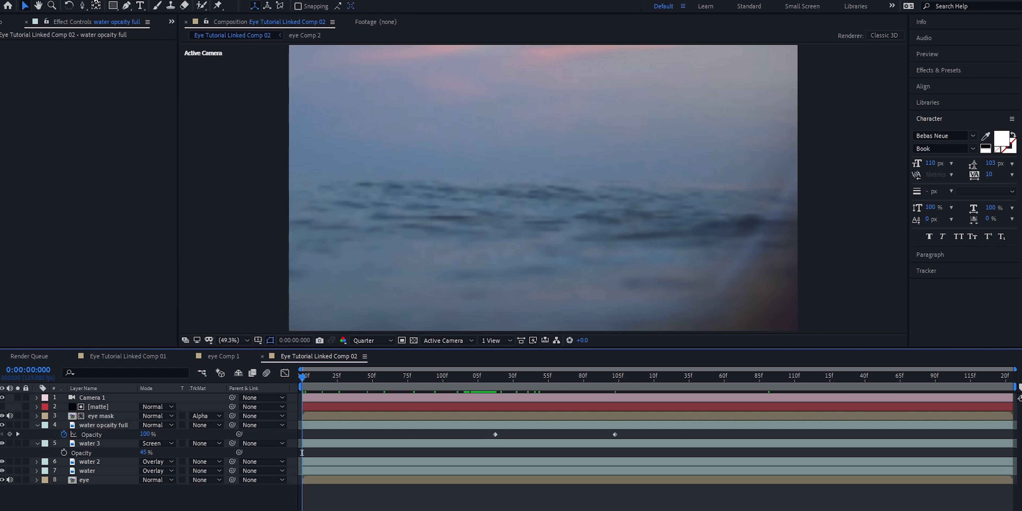
{"action": "left_click", "coordinate": [100, 2]}
Add an adjustment layer with CC Force Motion Blur, set the viewer to Full resolution, and play it back
{"action": "mouse_move", "coordinate": [96, 9]}
{"action": "left_click", "coordinate": [308, 91]}
{"action": "key", "text": "ctrl+space"}
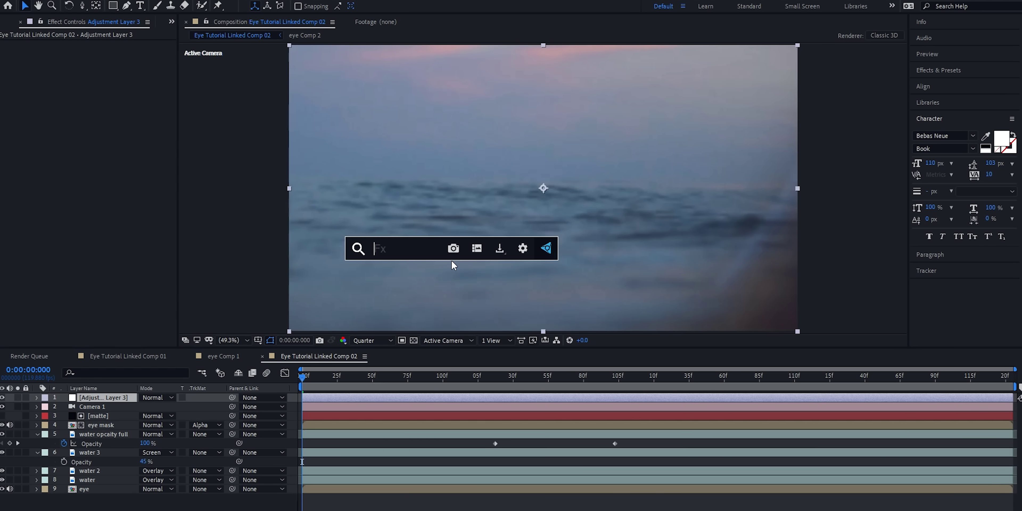
{"action": "type", "text": "cc for"}
{"action": "key", "text": "Return"}
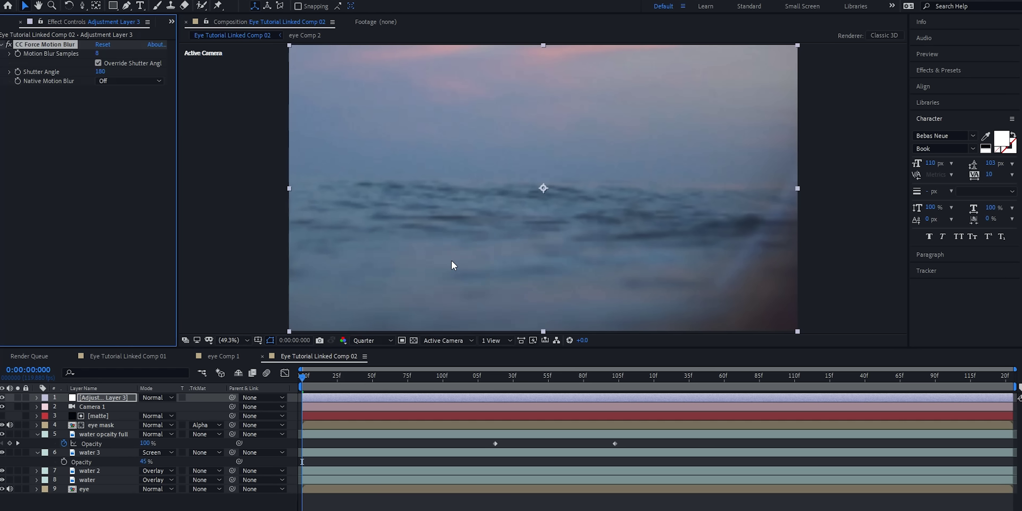
{"action": "left_click", "coordinate": [404, 499]}
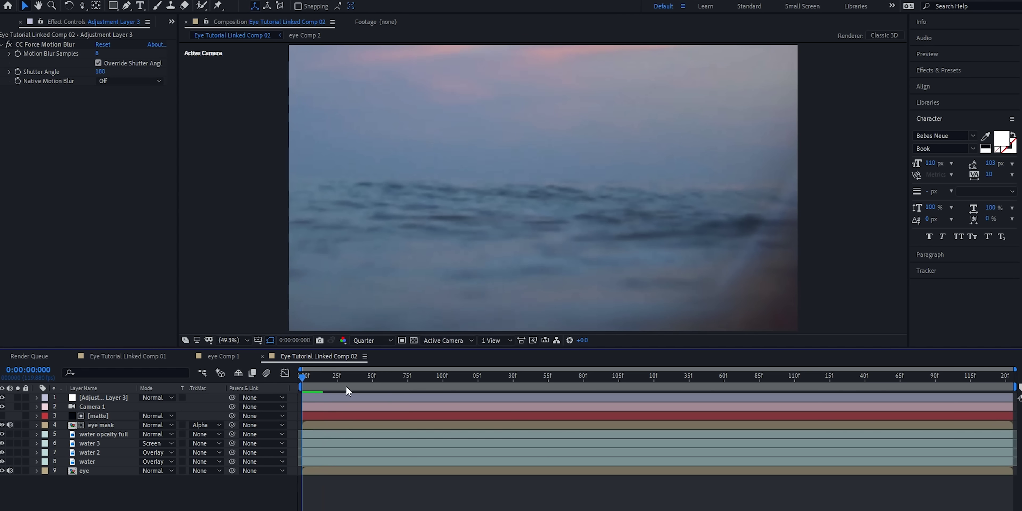
{"action": "key", "text": "ctrl+j"}
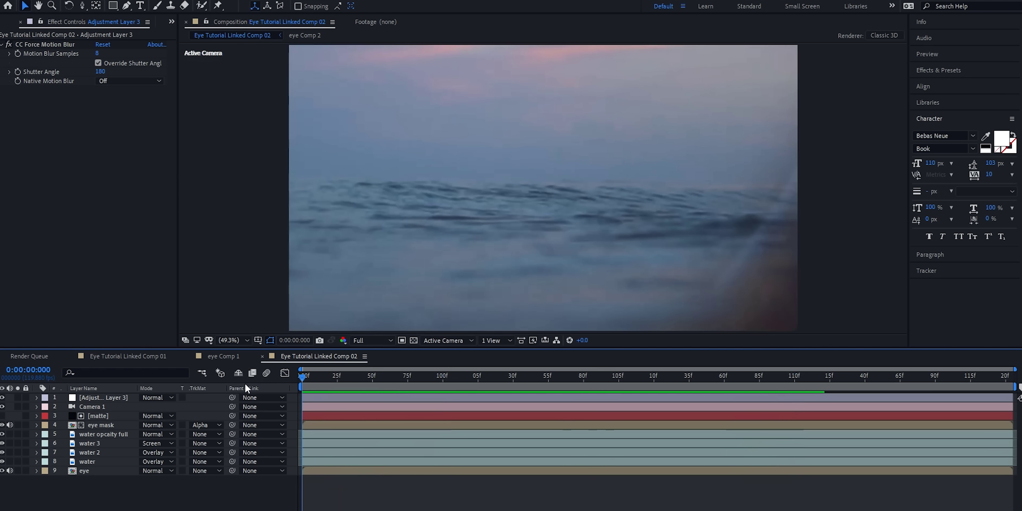
{"action": "key", "text": "space"}
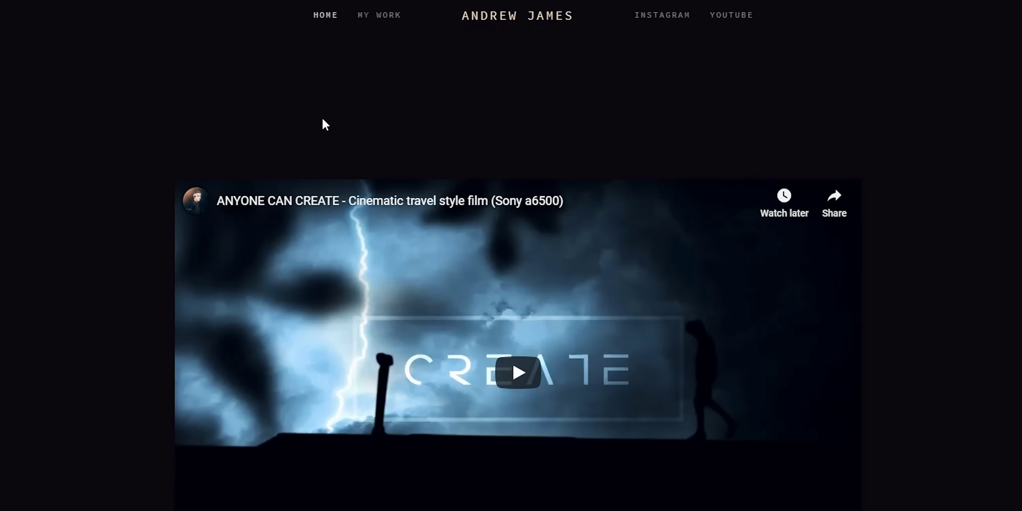
Scroll up and down the portfolio site's home page
{"action": "scroll", "coordinate": [581, 141], "scroll_direction": "down", "scroll_amount": 5}
{"action": "scroll", "coordinate": [339, 170], "scroll_direction": "up", "scroll_amount": 5}
{"action": "scroll", "coordinate": [518, 327], "scroll_direction": "down", "scroll_amount": 3}
{"action": "scroll", "coordinate": [498, 359], "scroll_direction": "up", "scroll_amount": 3}
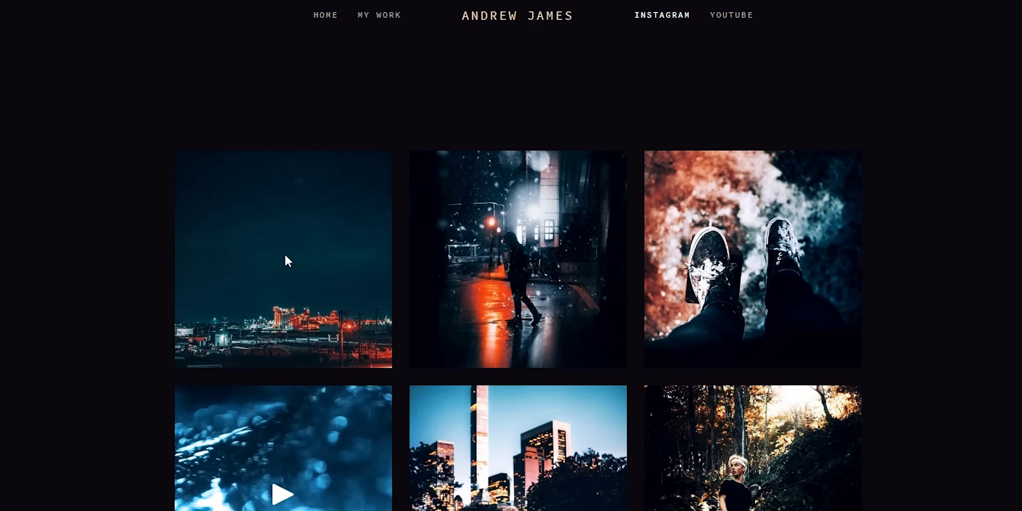
{"action": "scroll", "coordinate": [261, 241], "scroll_direction": "down", "scroll_amount": 15}
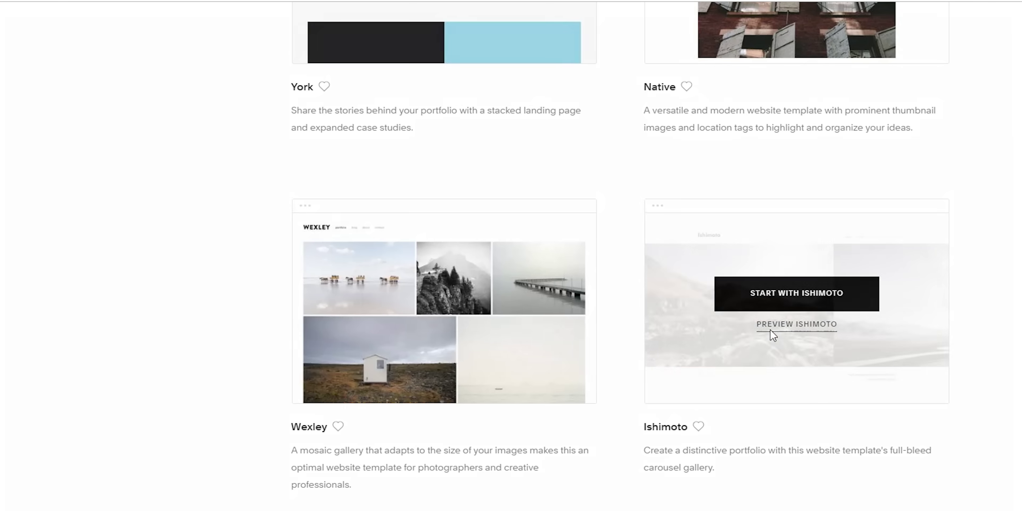
Preview the Ishimoto template, advance its slideshow four images, and switch to the mobile layout
{"action": "left_click", "coordinate": [770, 330]}
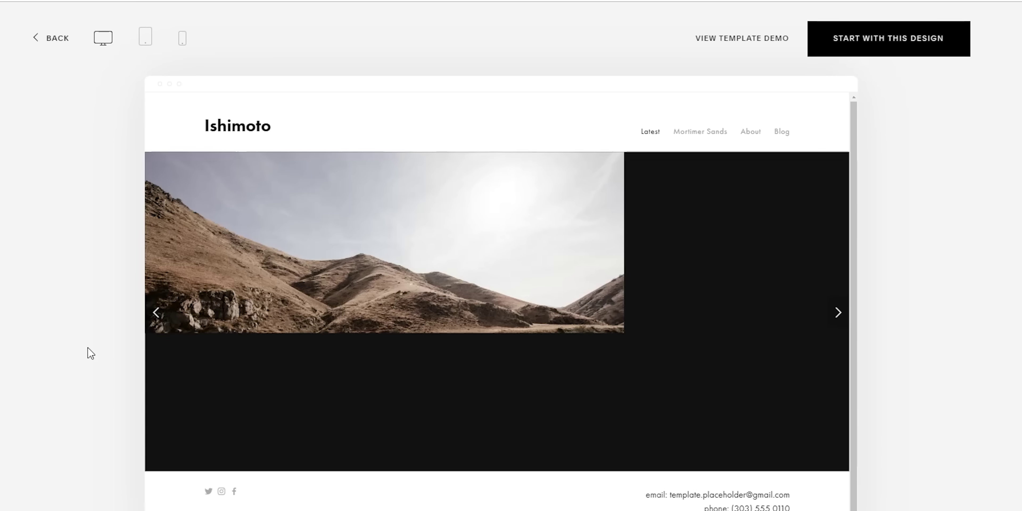
{"action": "left_click", "coordinate": [838, 315]}
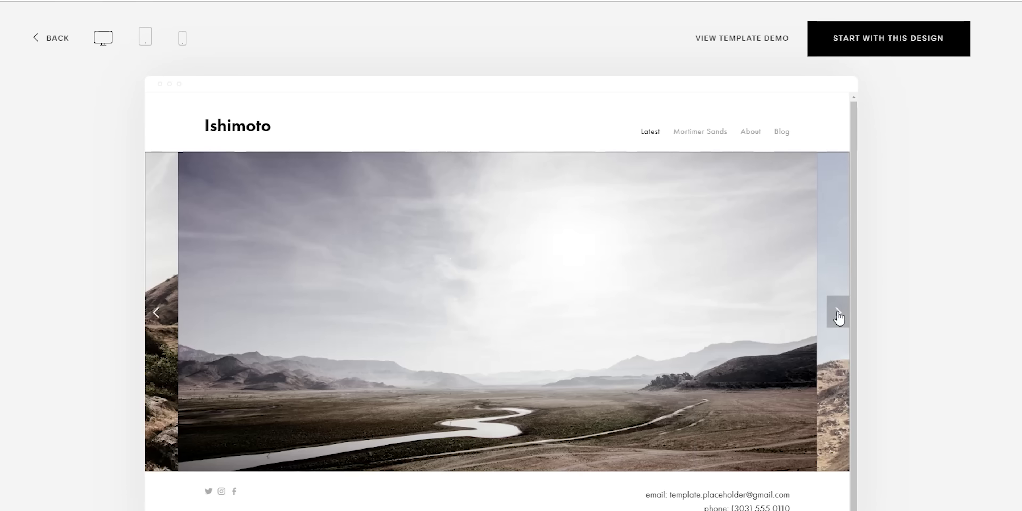
{"action": "left_click", "coordinate": [839, 316]}
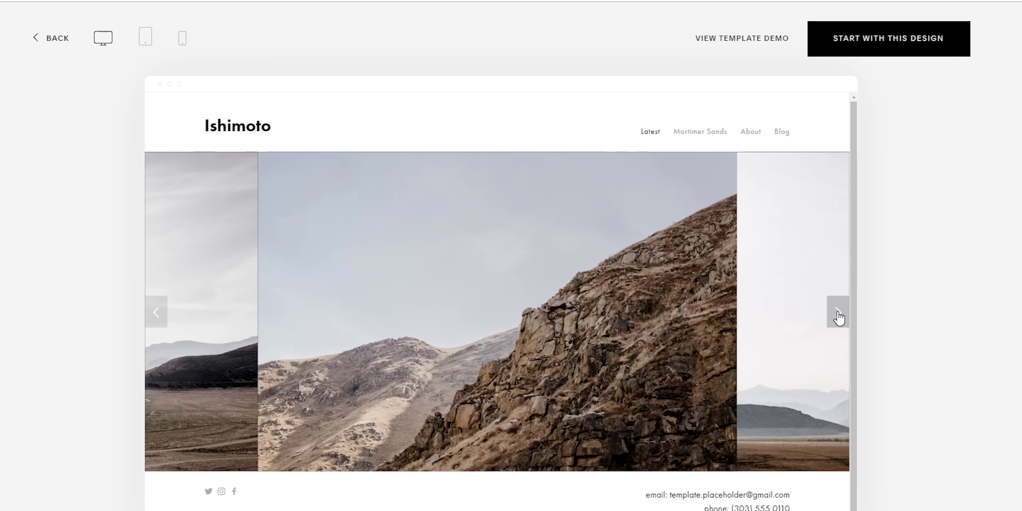
{"action": "left_click", "coordinate": [838, 316]}
{"action": "left_click", "coordinate": [838, 315]}
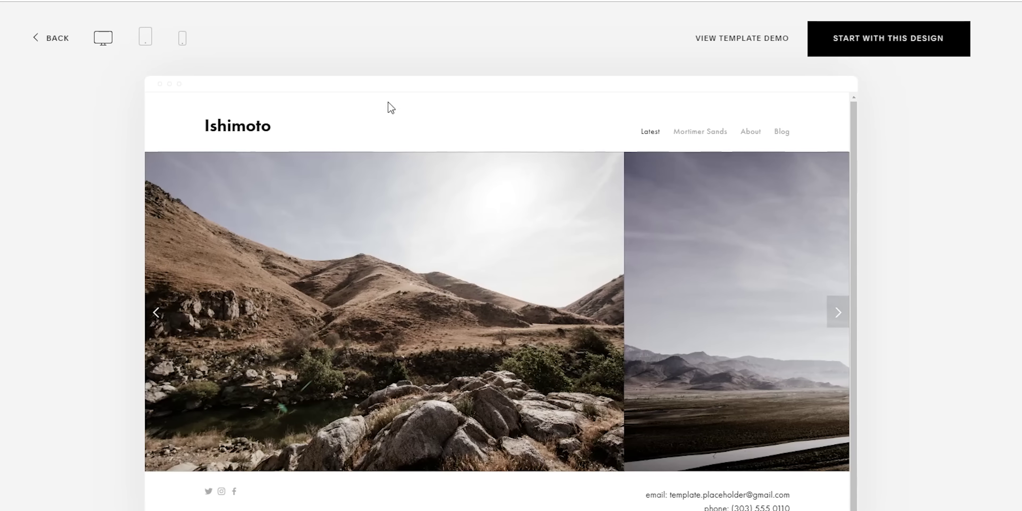
{"action": "left_click", "coordinate": [182, 40]}
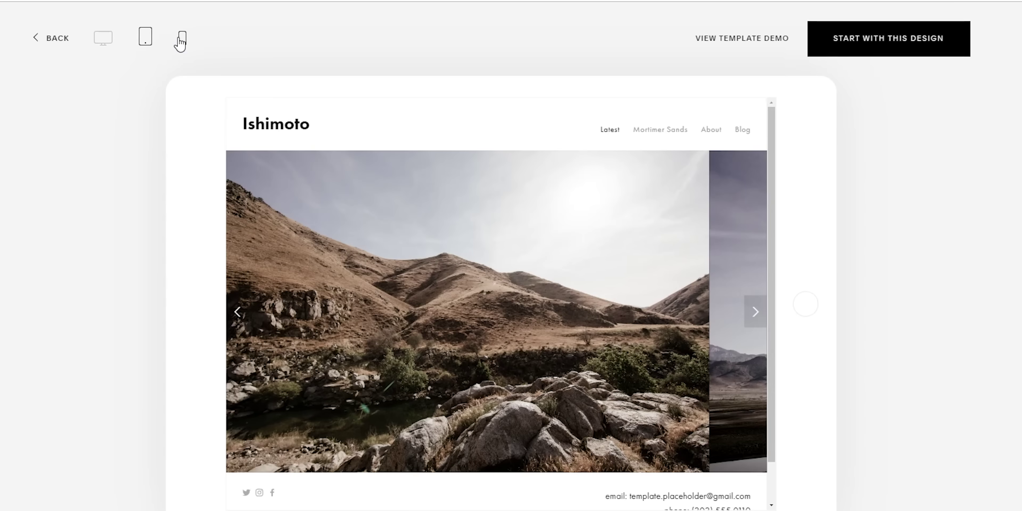